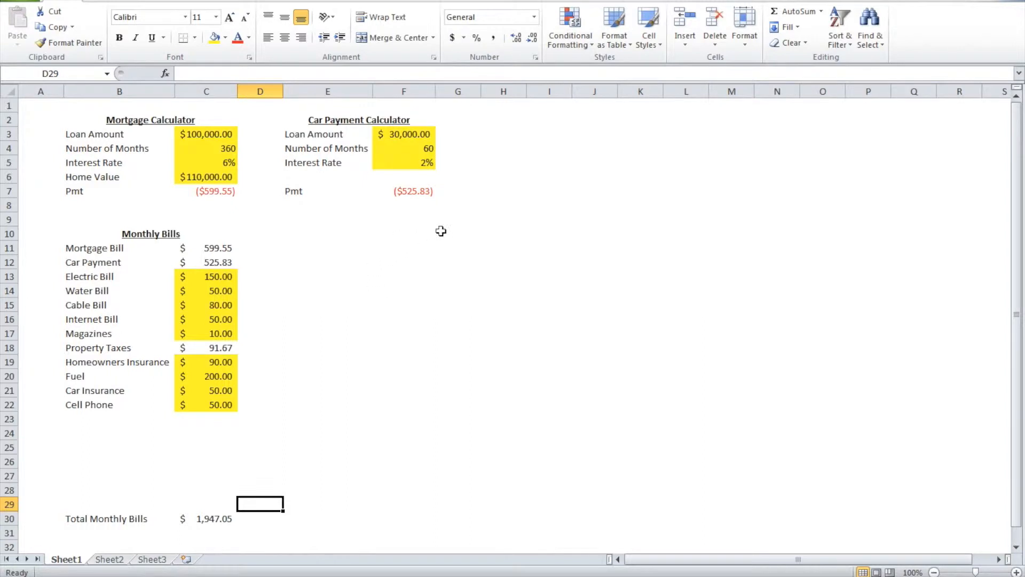
- Copy the Car Payment Calculator block E2:F7 to H2 and fit the widths of columns H and I to their contents
{"action": "left_click", "coordinate": [505, 122]}
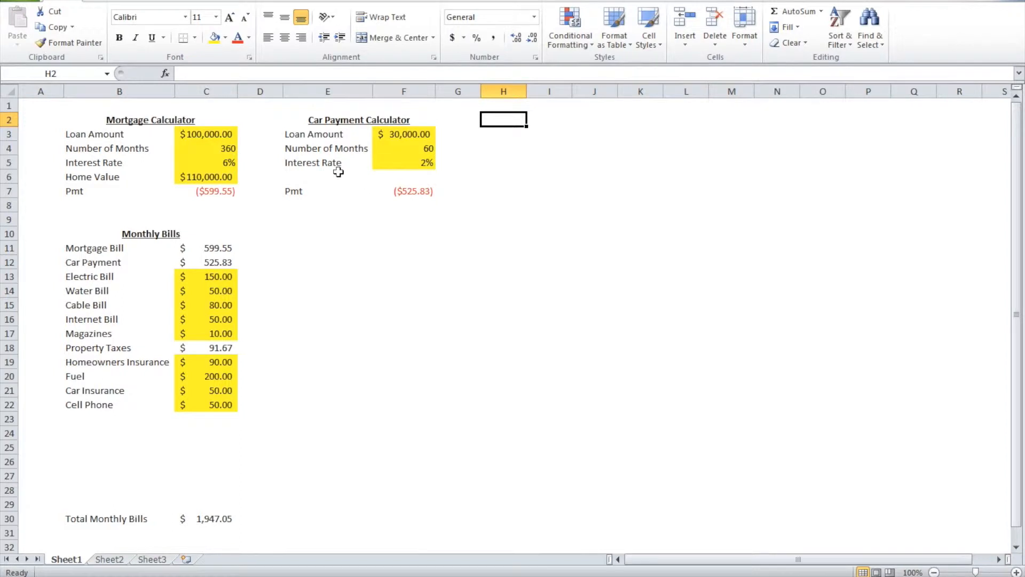
{"action": "left_click_drag", "start_coordinate": [305, 119], "coordinate": [331, 188]}
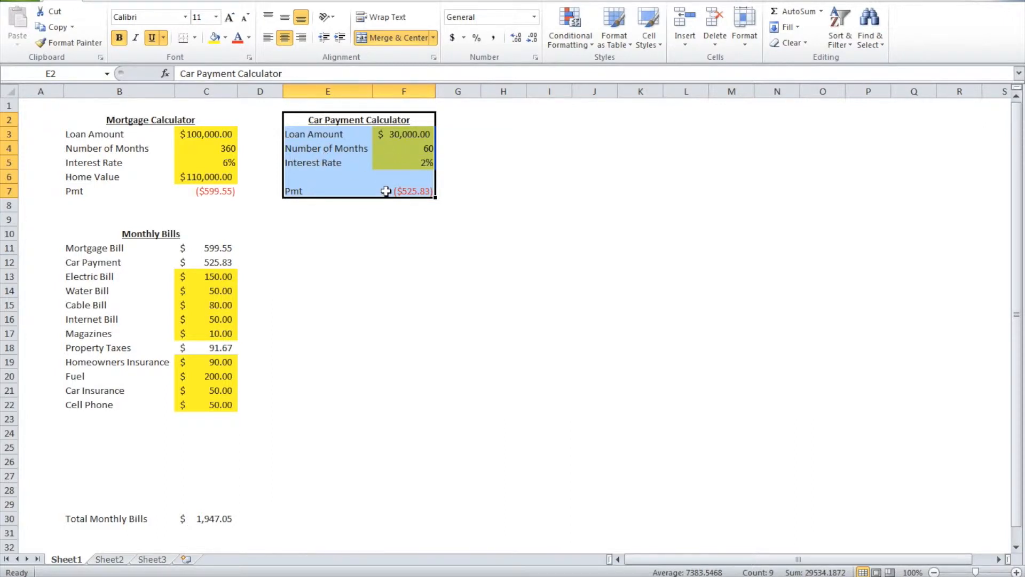
{"action": "key", "text": "ctrl+c"}
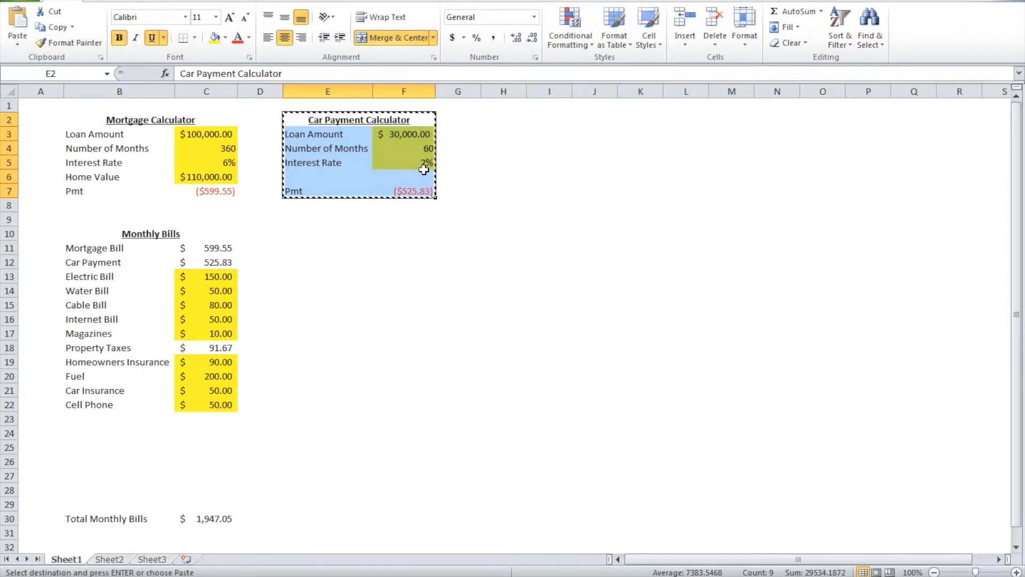
{"action": "left_click", "coordinate": [503, 121]}
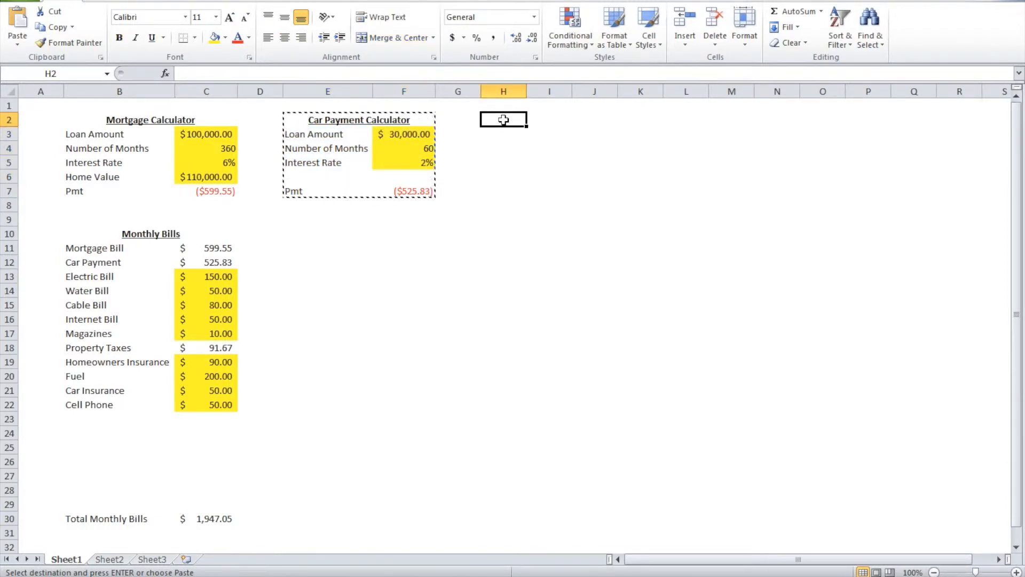
{"action": "key", "text": "ctrl+v"}
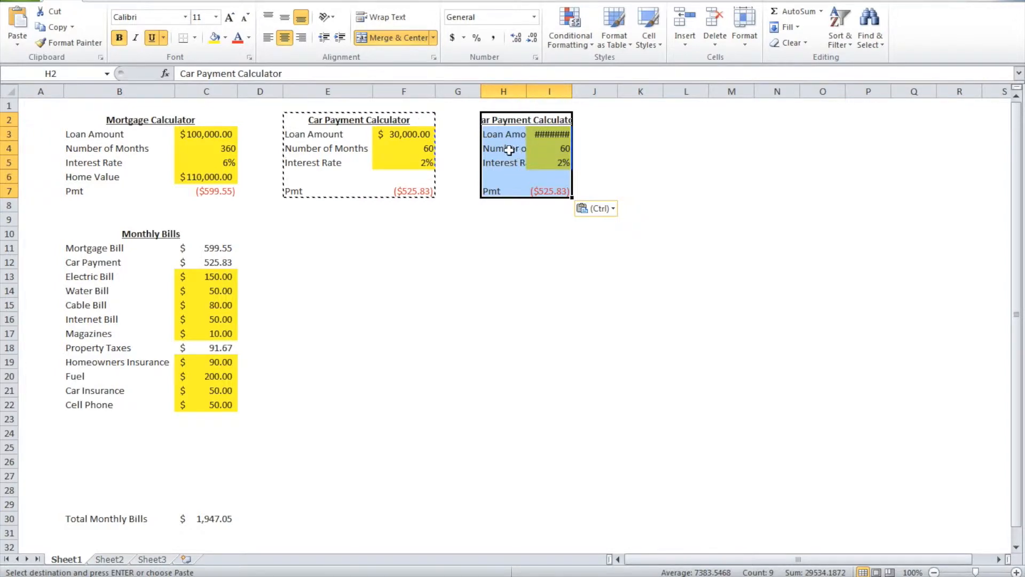
{"action": "double_click", "coordinate": [526, 93]}
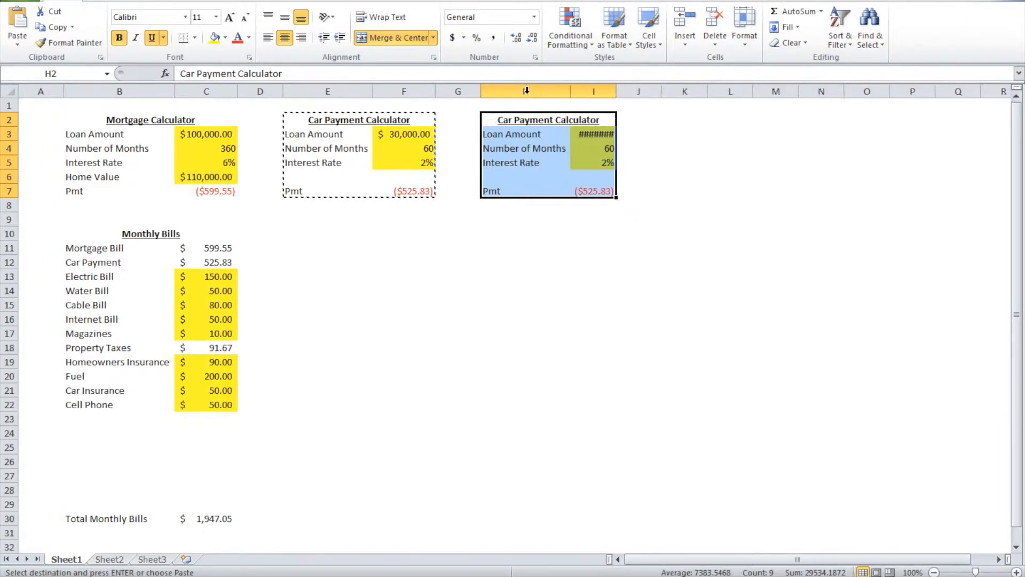
{"action": "double_click", "coordinate": [616, 91]}
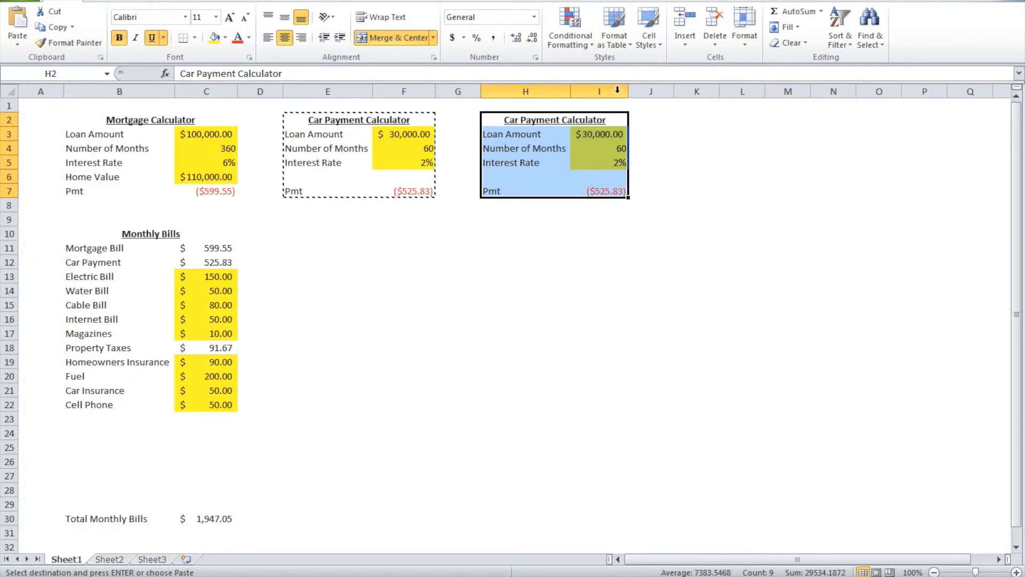
- Retitle the copied calculator in H2 as "Student Loan Payment Calculator"
{"action": "left_click", "coordinate": [602, 136]}
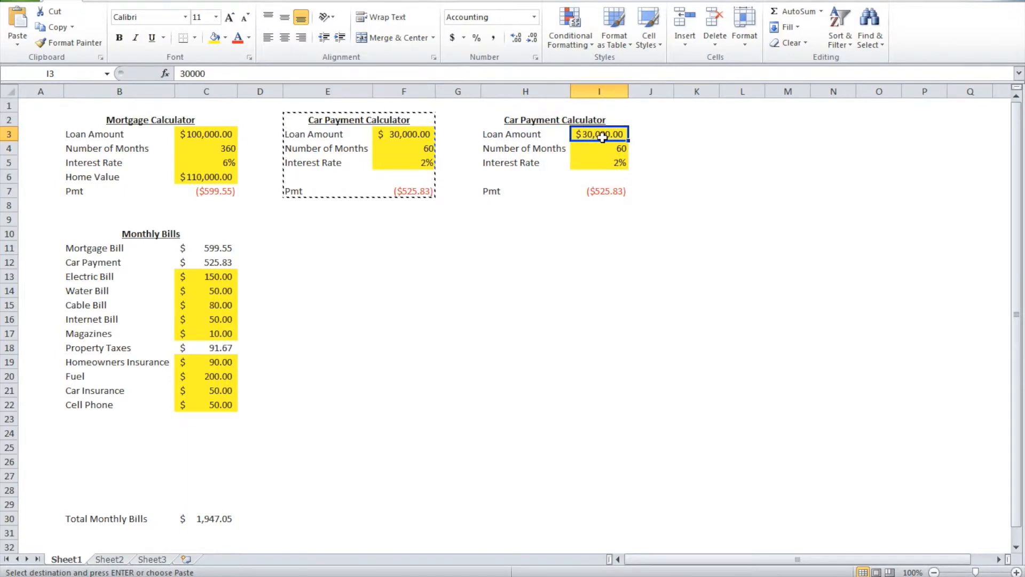
{"action": "left_click", "coordinate": [556, 120]}
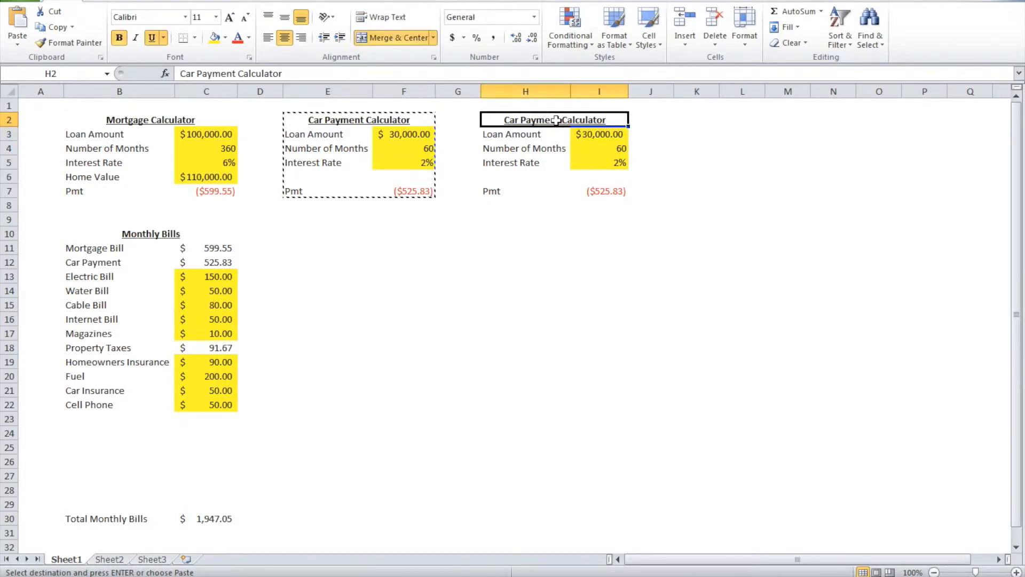
{"action": "double_click", "coordinate": [187, 74]}
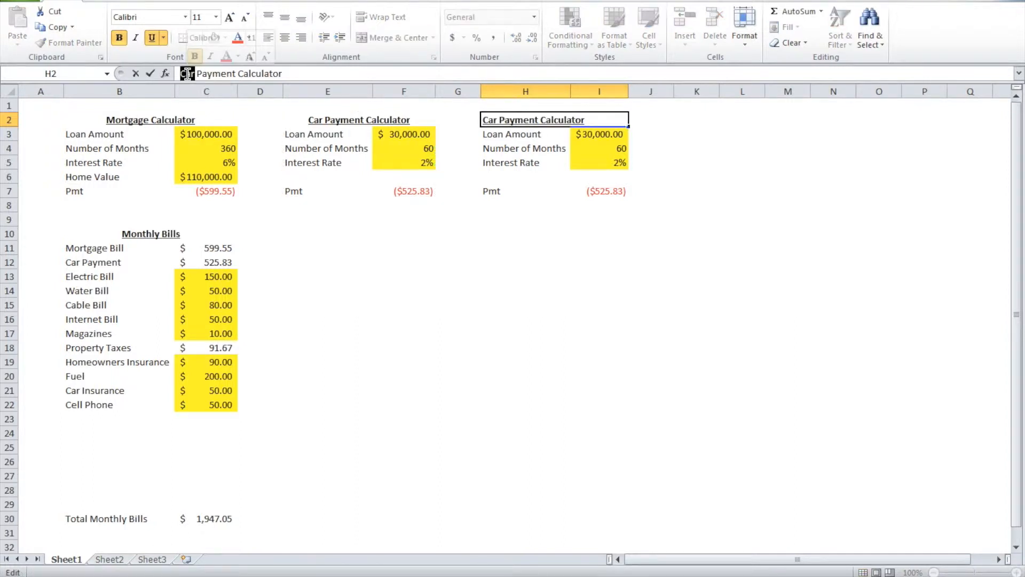
{"action": "type", "text": "Student"}
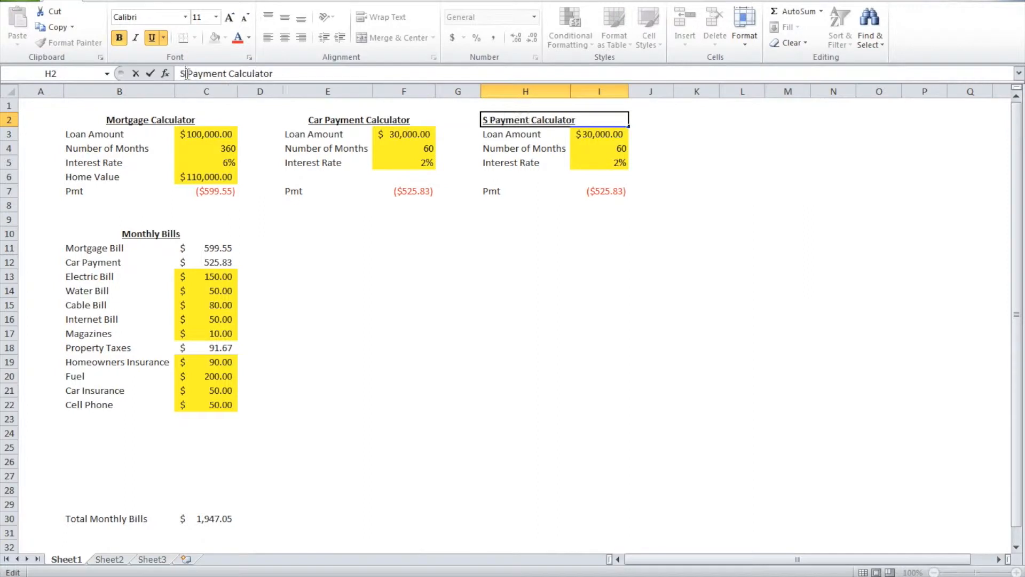
{"action": "type", "text": " Loan"}
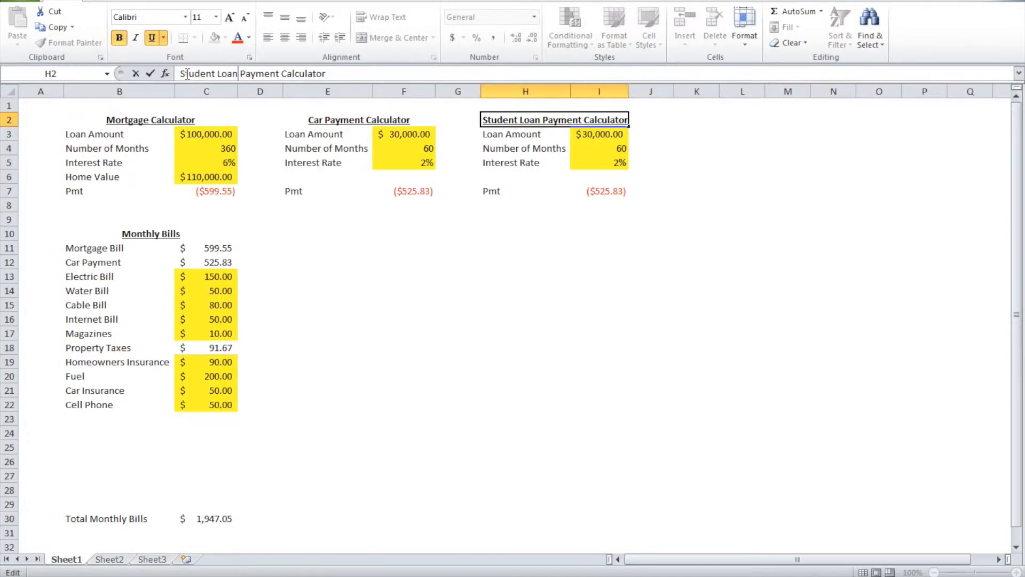
{"action": "key", "text": "Return"}
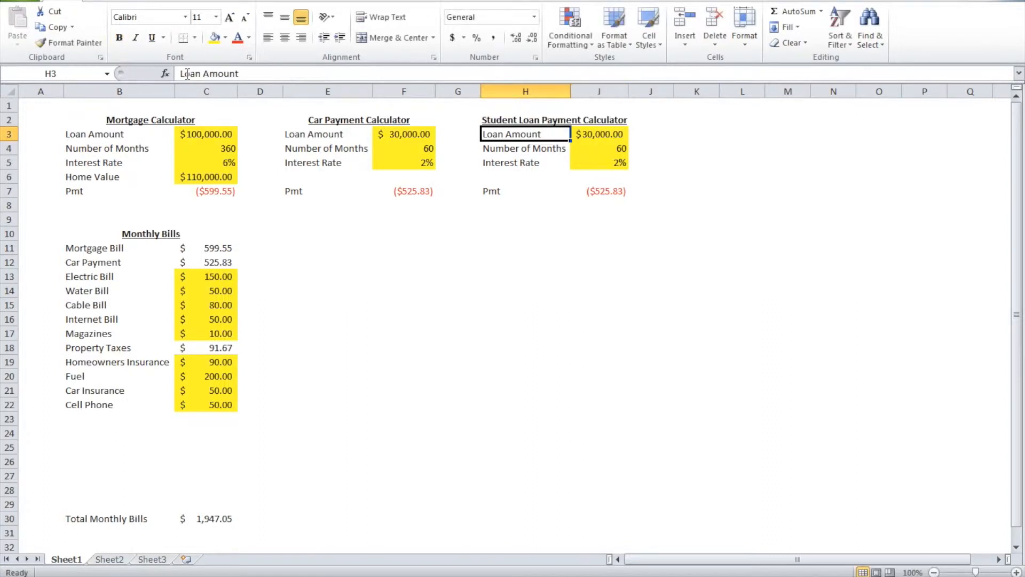
- Set the student loan amount in I3 to 80000, keeping the copied number of months and interest rate
{"action": "left_click", "coordinate": [592, 136]}
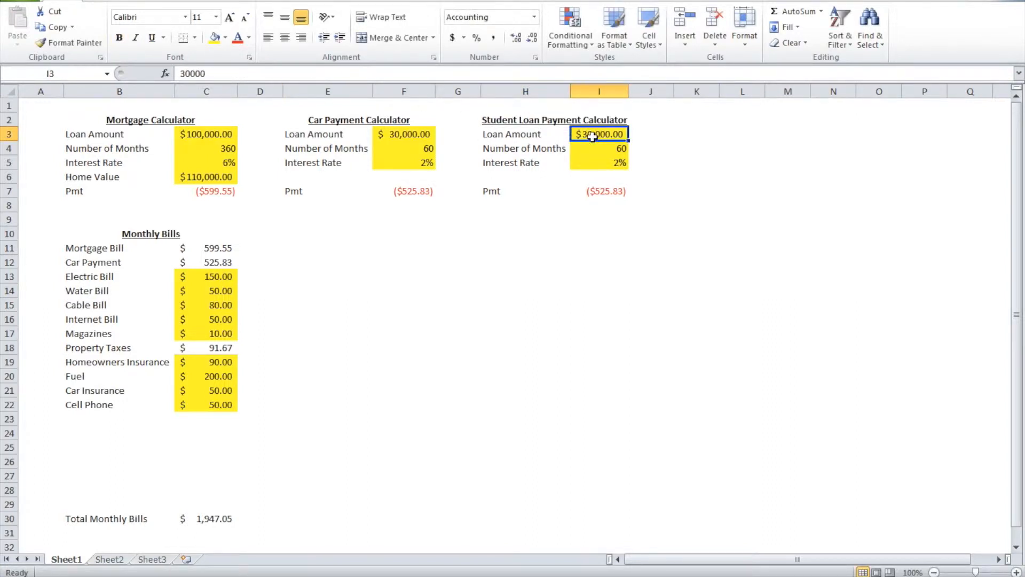
{"action": "type", "text": "80,0000"}
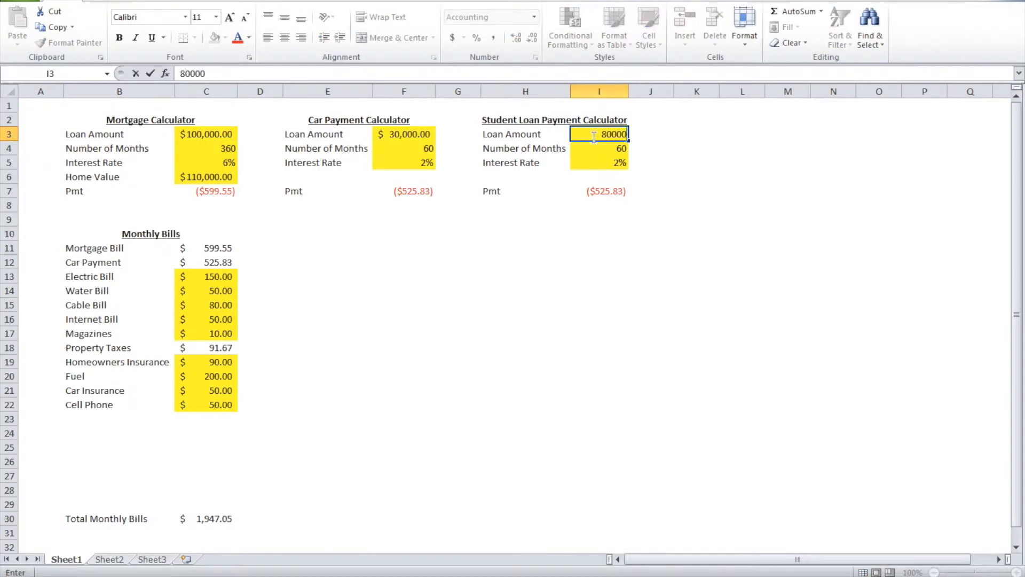
{"action": "key", "text": "Return"}
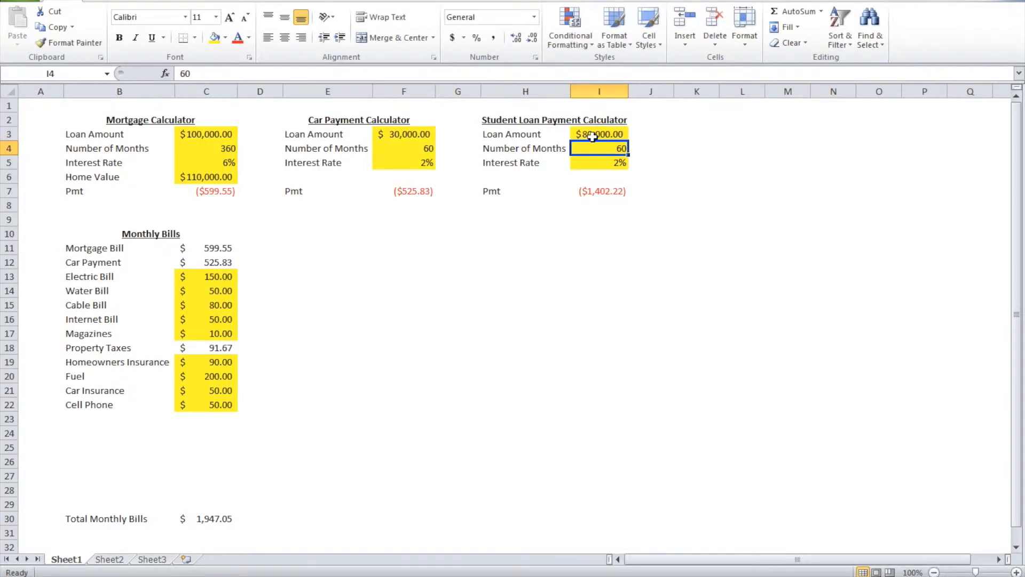
{"action": "key", "text": "Return"}
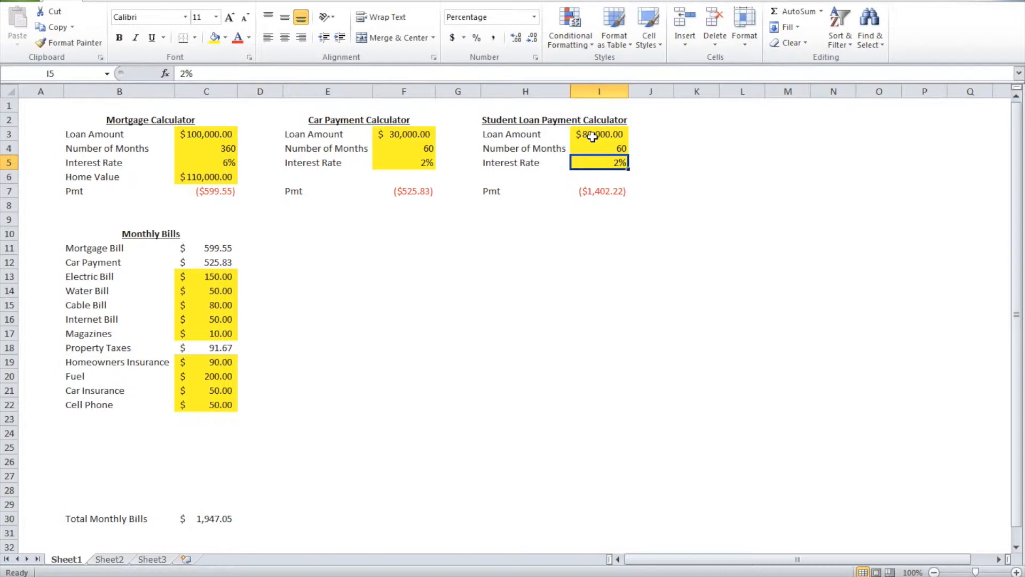
{"action": "key", "text": "Return"}
{"action": "key", "text": "Return"}
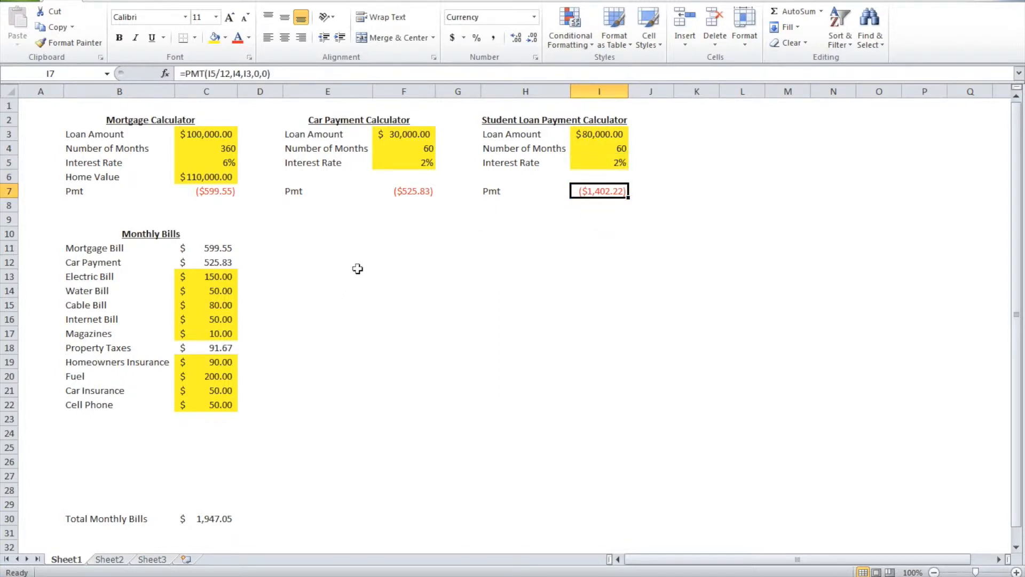
- Add the label "Student Loan Payment" in B23, below Cell Phone in the monthly bills list
{"action": "left_click", "coordinate": [80, 419]}
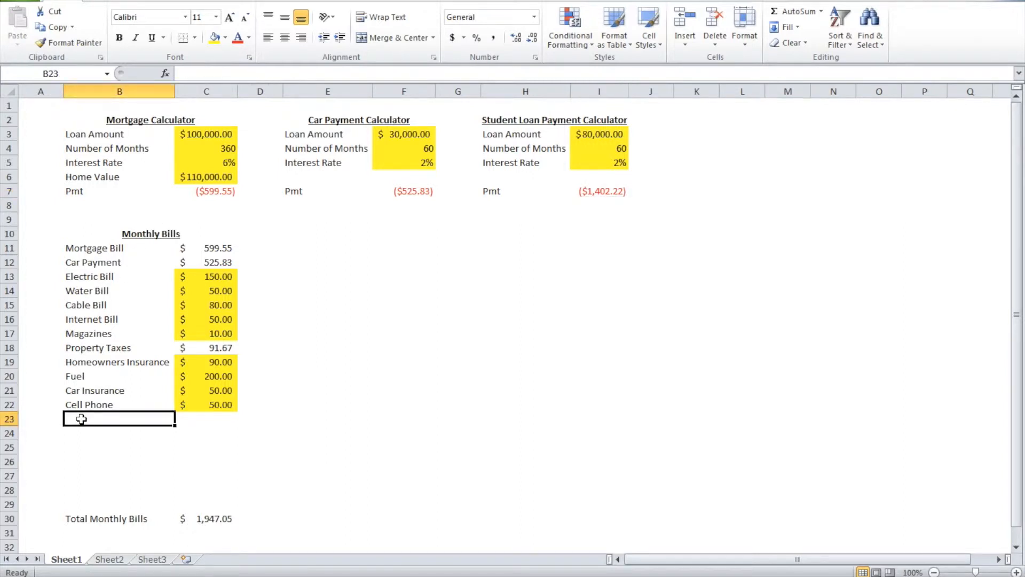
{"action": "type", "text": "Student Loand"}
{"action": "key", "text": "BackSpace"}
{"action": "type", "text": "Payment"}
{"action": "key", "text": "Return"}
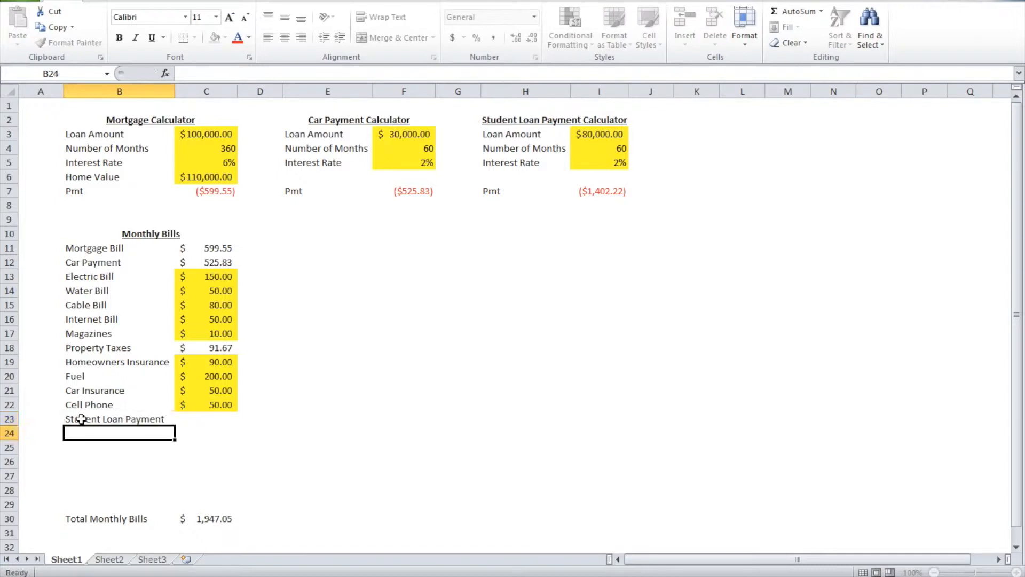
- Link the Student Loan Payment amount in C23 to the student loan calculator's payment with the formula =-I7
{"action": "left_click", "coordinate": [206, 419]}
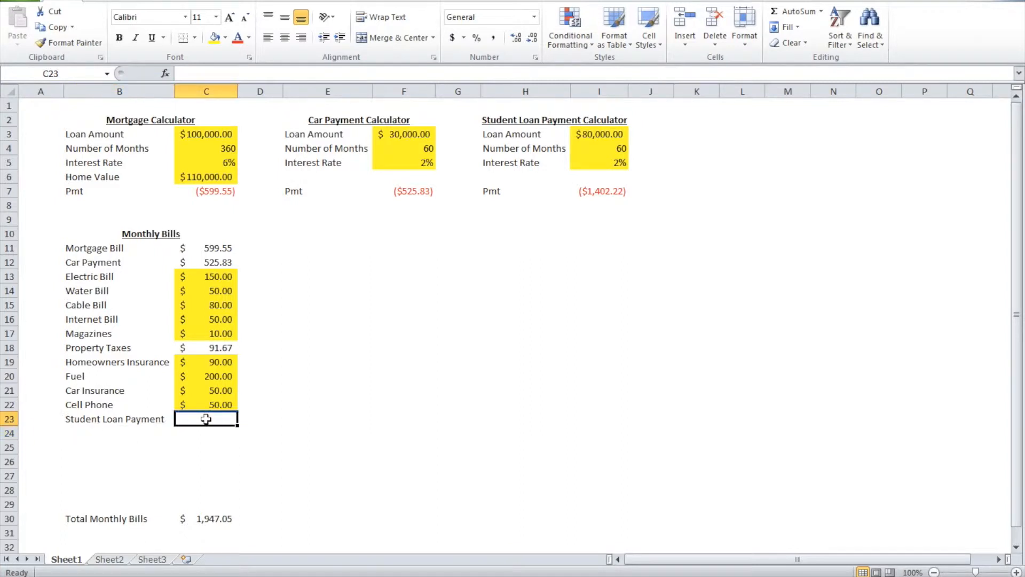
{"action": "type", "text": "="}
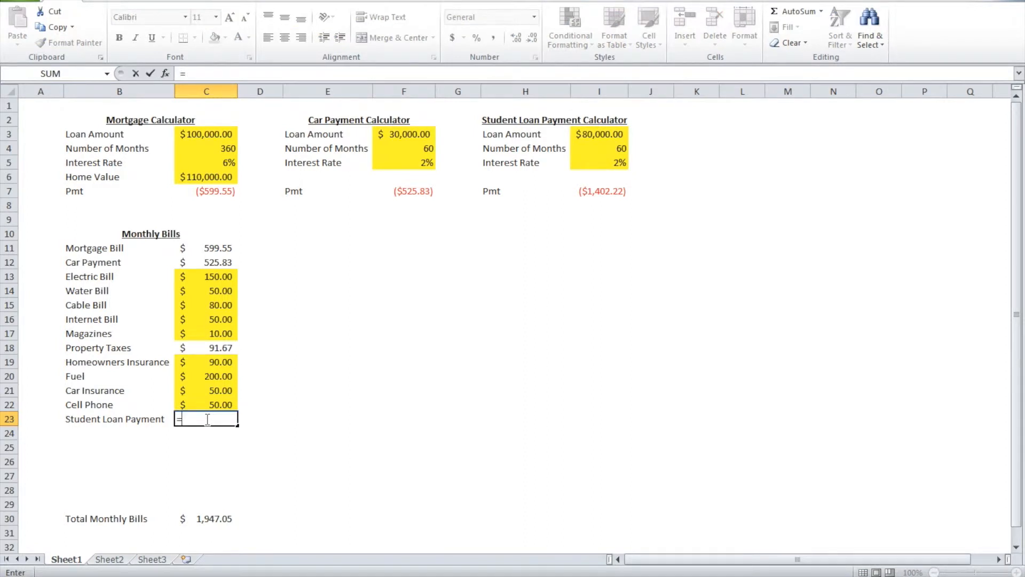
{"action": "type", "text": "-"}
{"action": "left_click", "coordinate": [597, 191]}
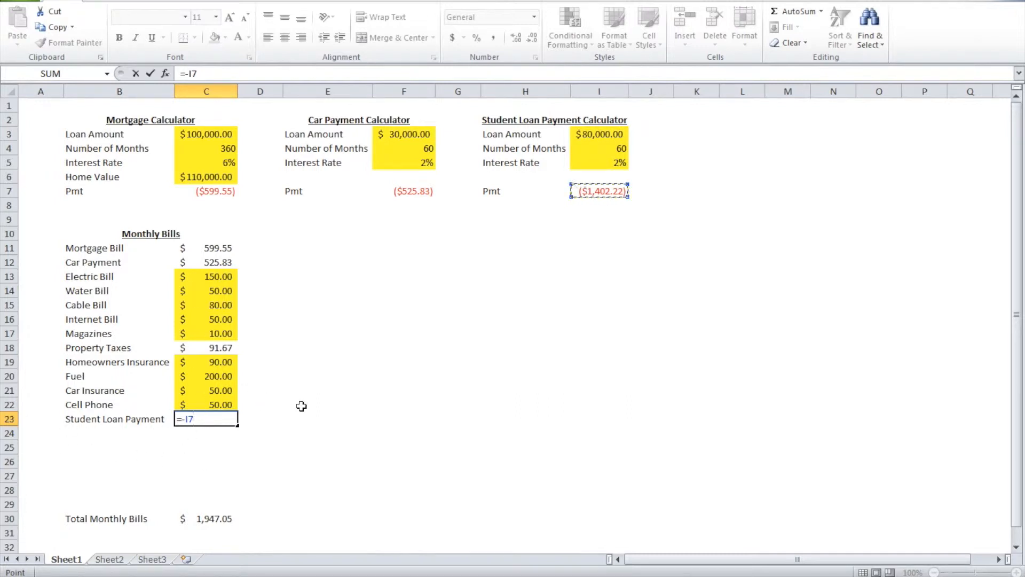
{"action": "key", "text": "Return"}
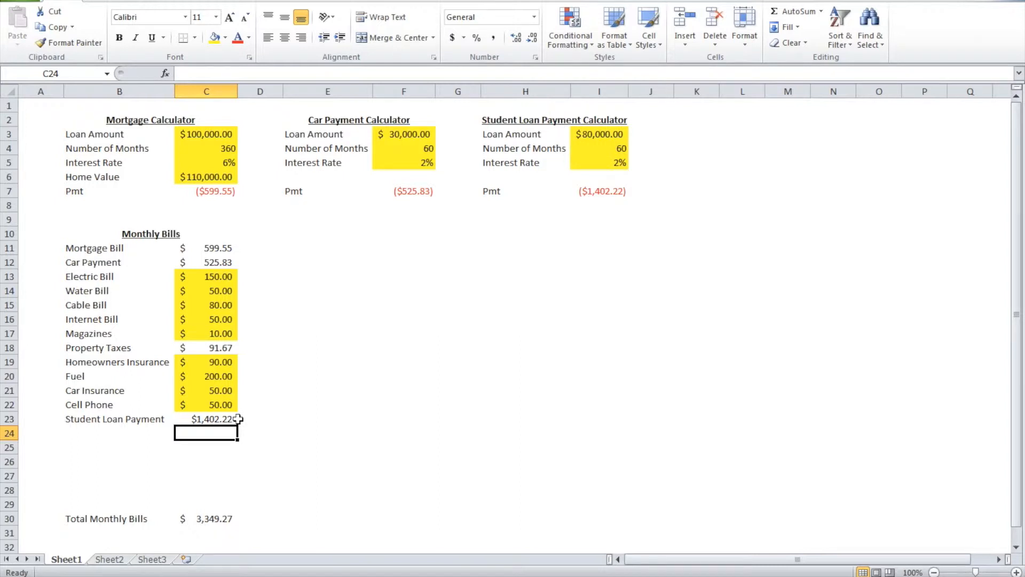
- Add the heading "Affordable Home Calculator" in E10 and apply the Monthly Bills heading's formatting to it
{"action": "left_click", "coordinate": [362, 239]}
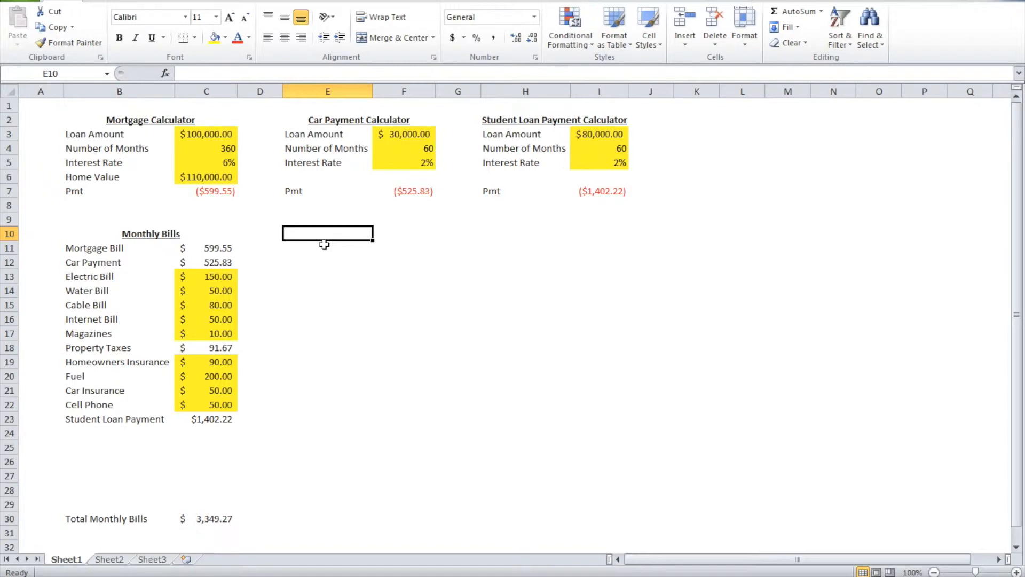
{"action": "type", "text": "Affordable Home Calculator"}
{"action": "key", "text": "Return"}
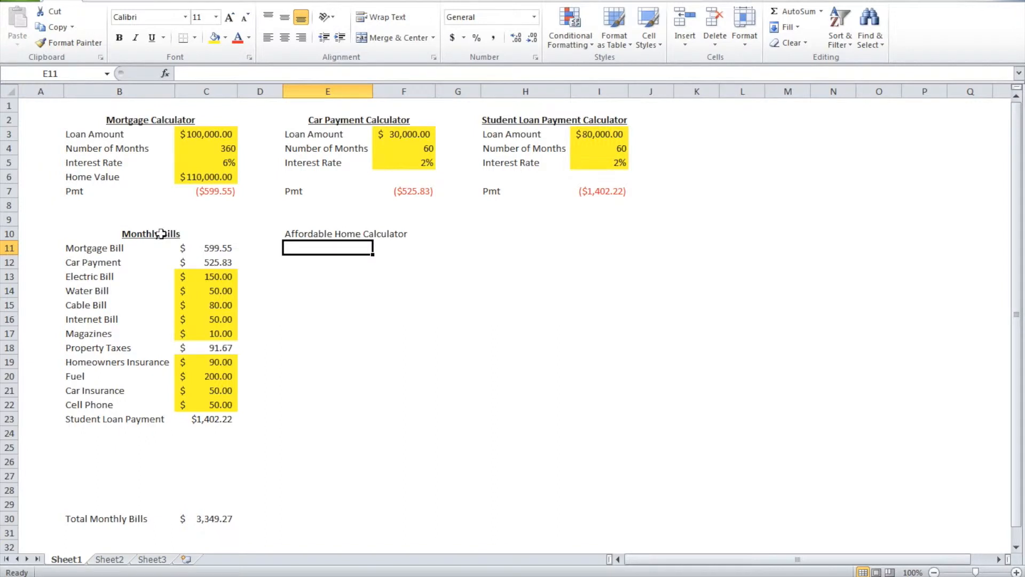
{"action": "left_click", "coordinate": [156, 233]}
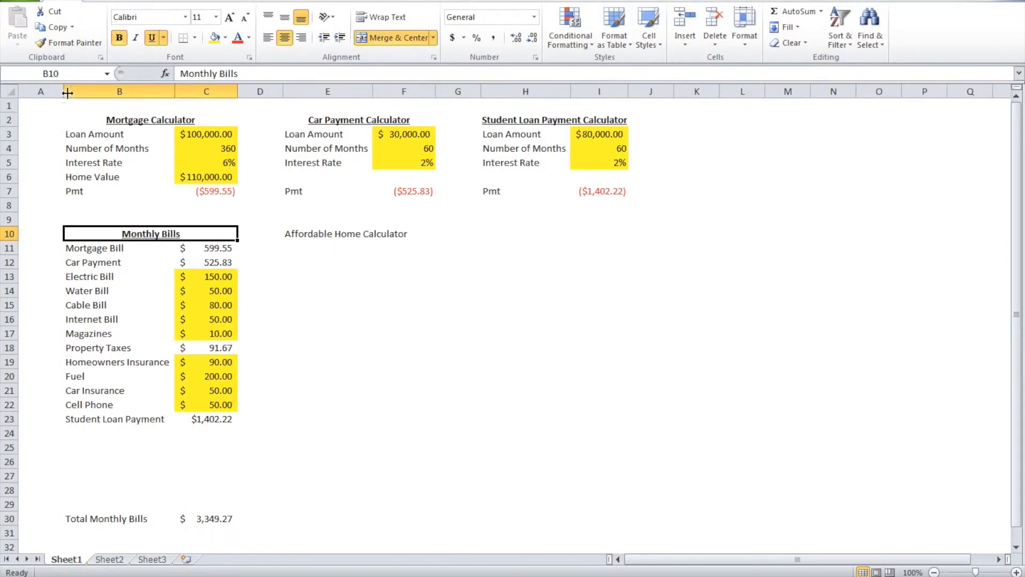
{"action": "left_click", "coordinate": [95, 51]}
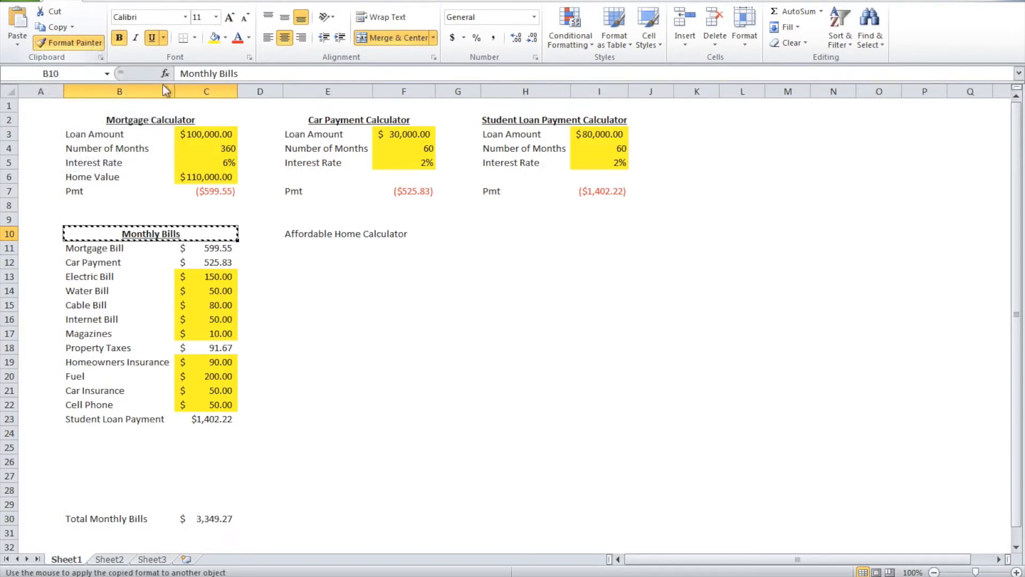
{"action": "left_click", "coordinate": [332, 238]}
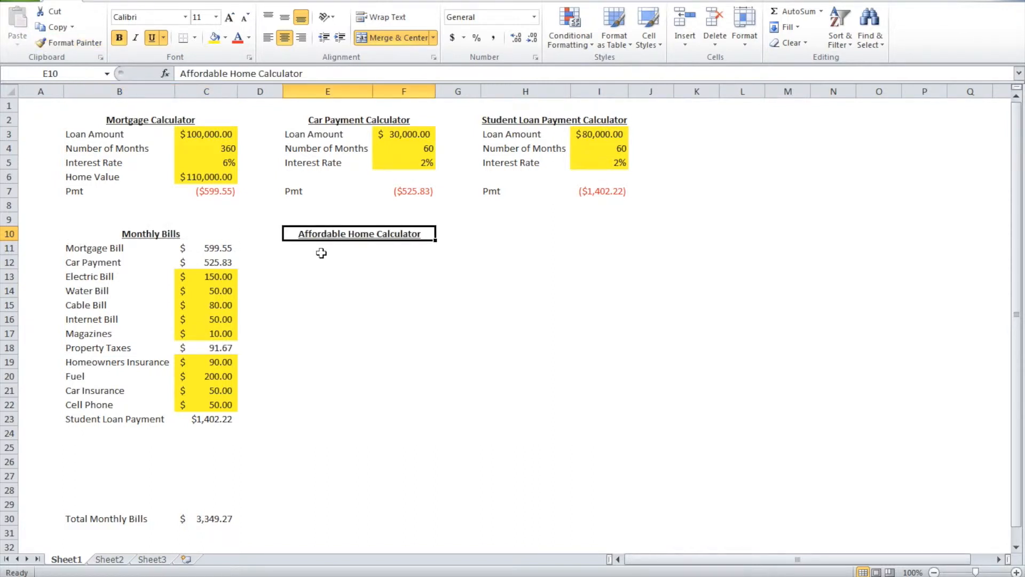
- Enter the label "Expected Salary" in E11 under the Affordable Home Calculator heading
{"action": "left_click", "coordinate": [322, 248]}
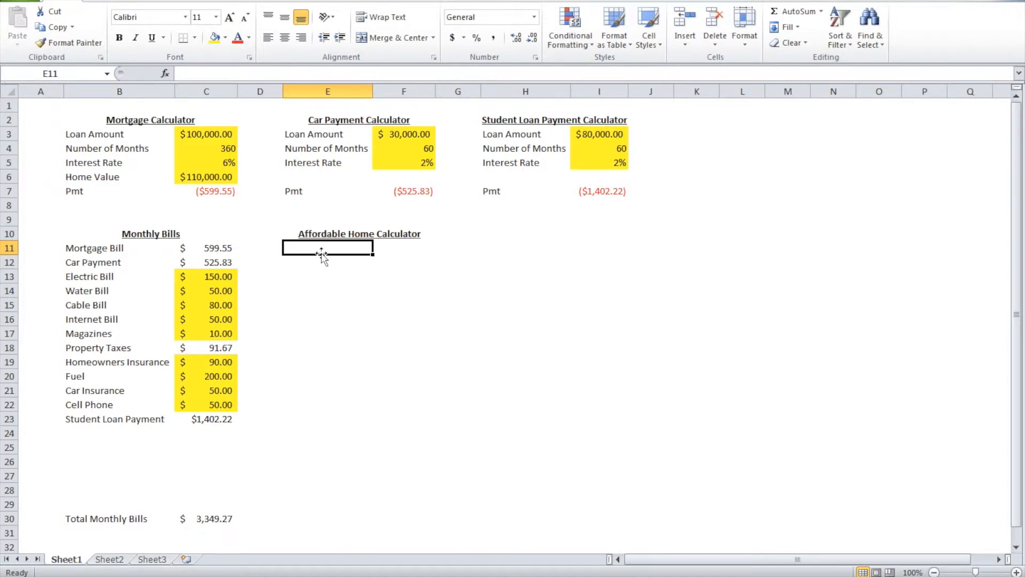
{"action": "type", "text": "Exp"}
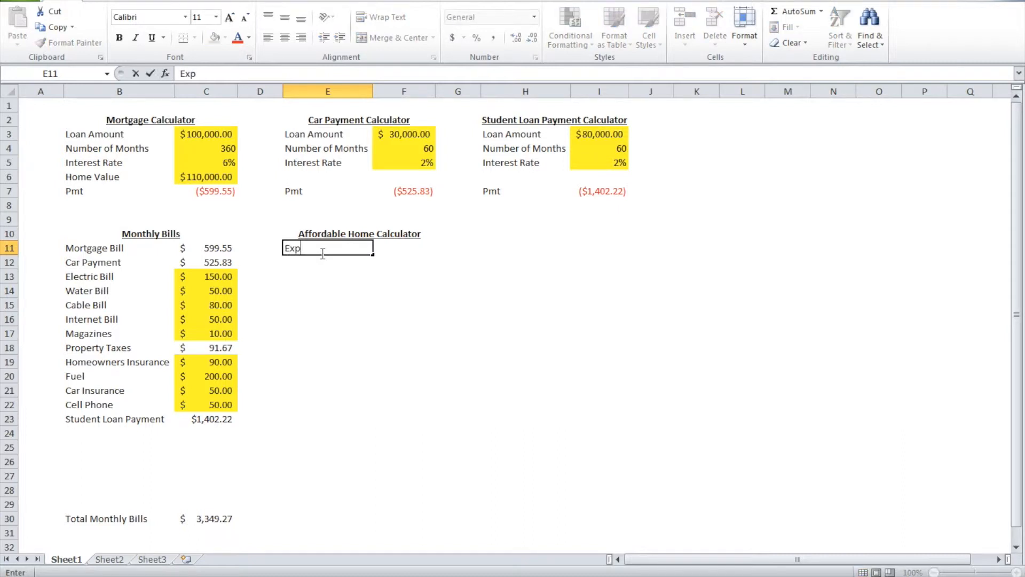
{"action": "type", "text": "ected Salary"}
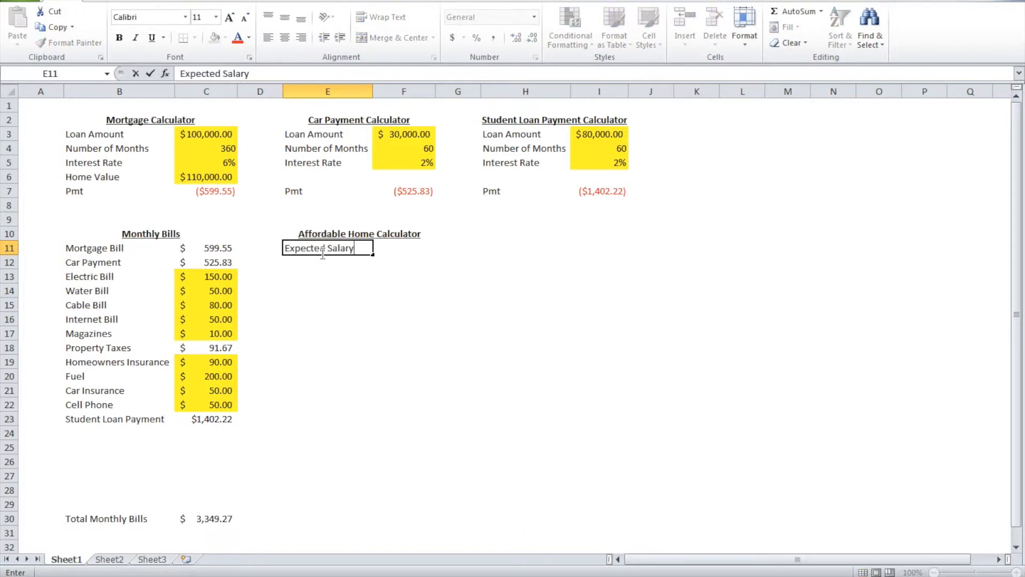
{"action": "key", "text": "Return"}
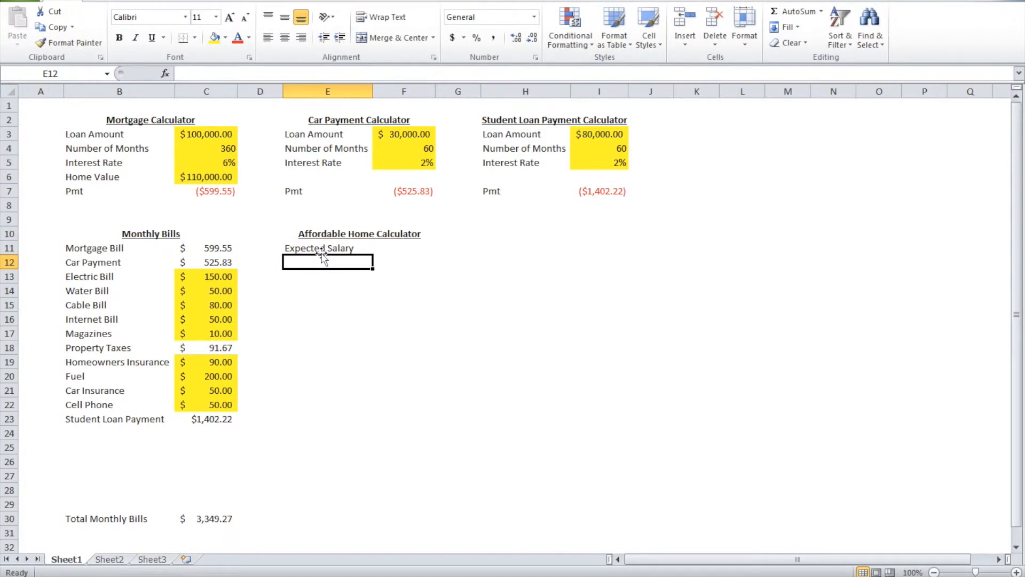
- Apply the Electric Bill amount's formatting to F11 beside Expected Salary and enter 50000 there
{"action": "left_click", "coordinate": [322, 254]}
{"action": "key", "text": "Right"}
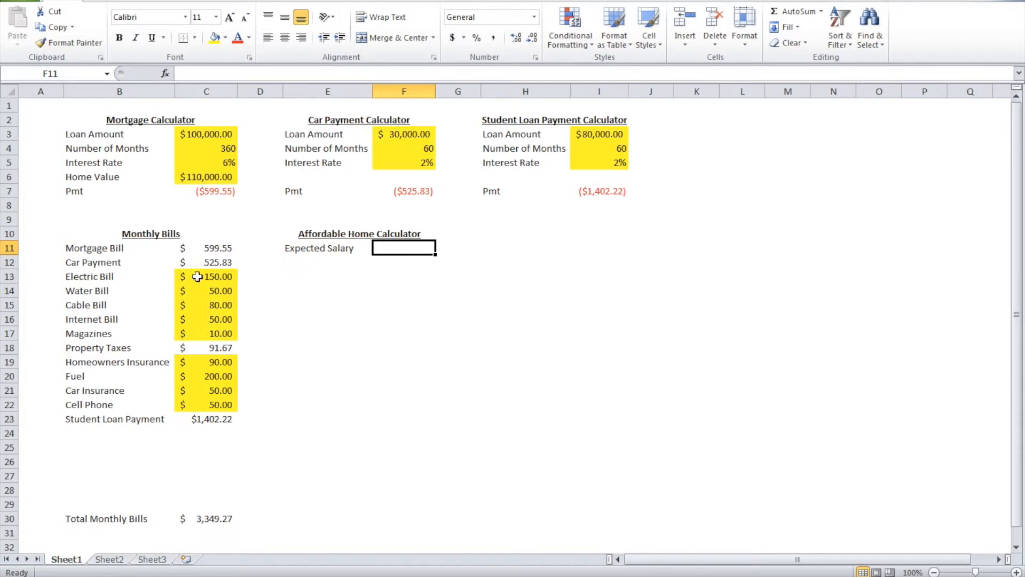
{"action": "left_click", "coordinate": [201, 277]}
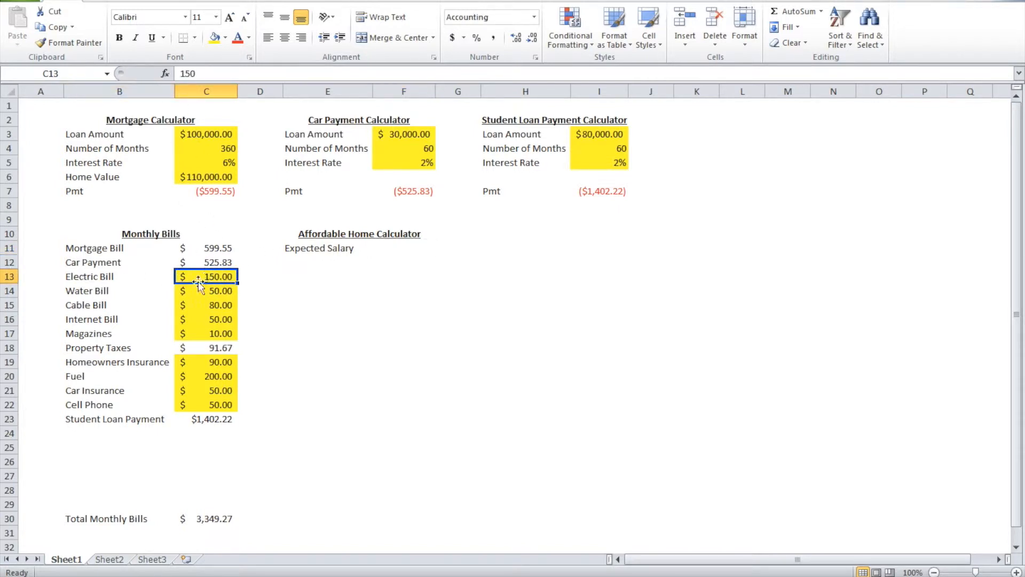
{"action": "left_click", "coordinate": [78, 43]}
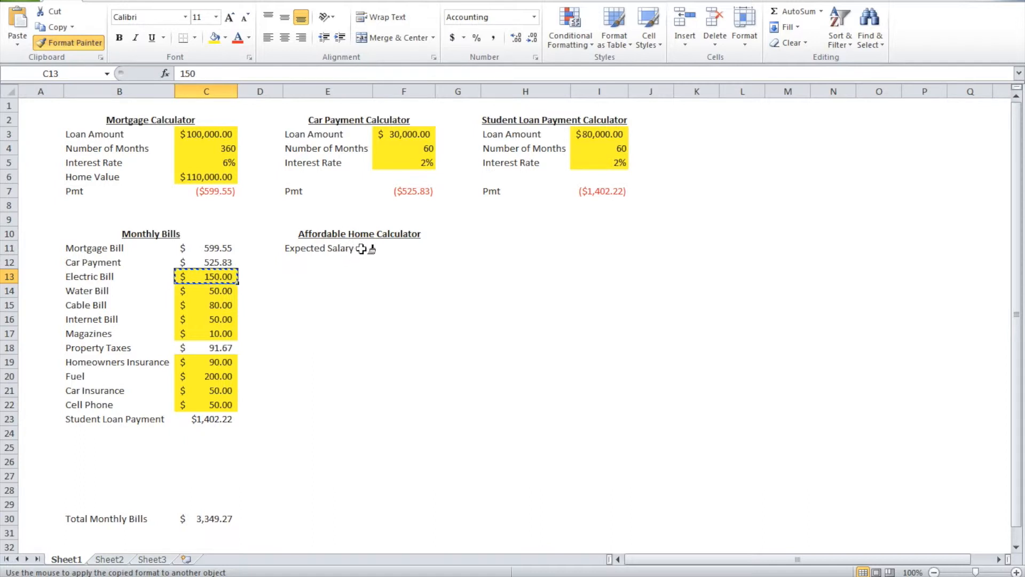
{"action": "left_click", "coordinate": [414, 249]}
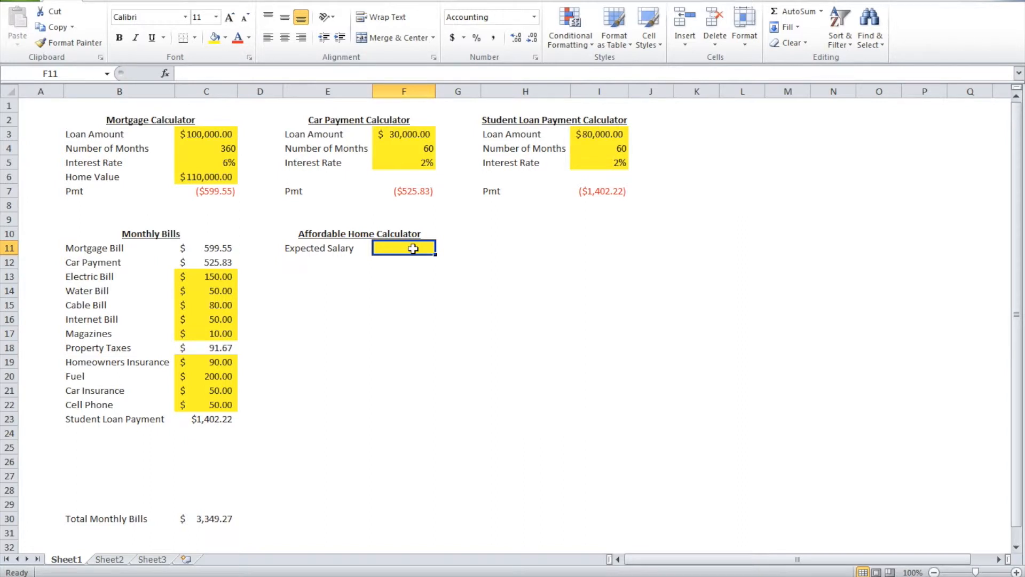
{"action": "type", "text": "50000"}
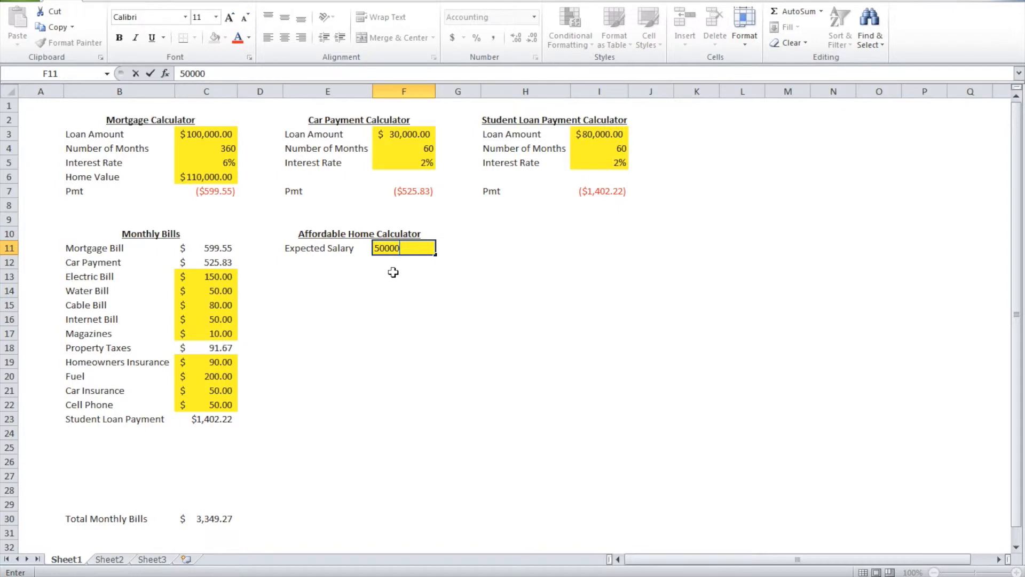
{"action": "key", "text": "Return"}
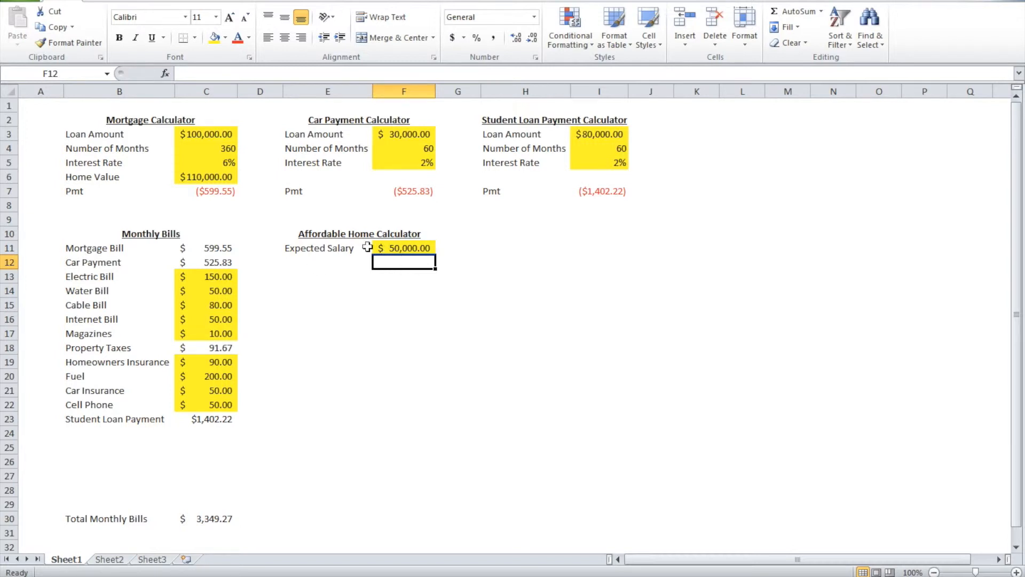
- Add the label "Affordable Pmt" in E12, below Expected Salary
{"action": "left_click", "coordinate": [309, 262]}
{"action": "type", "text": "Af"}
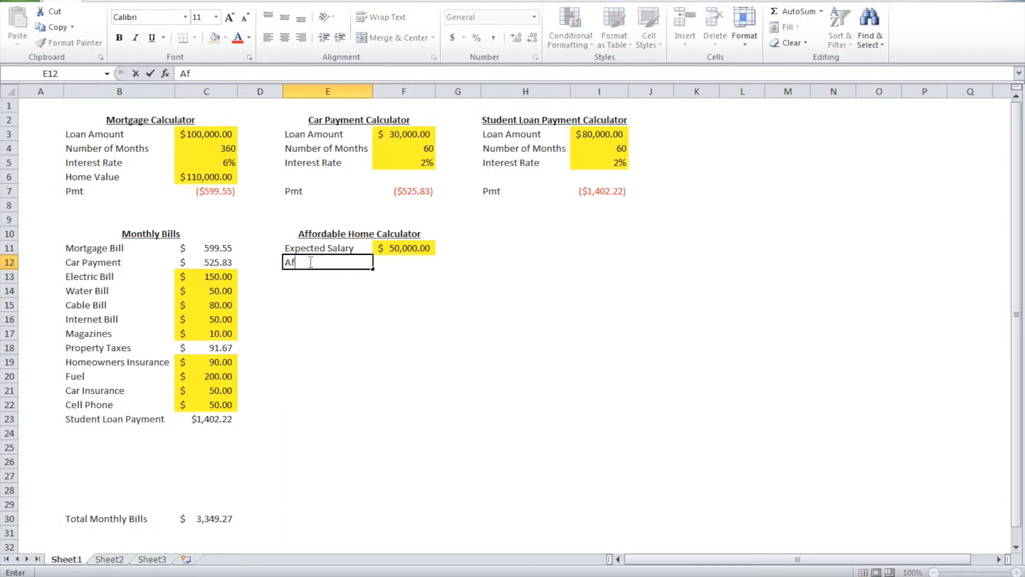
{"action": "type", "text": "fordable Pmt"}
{"action": "key", "text": "Return"}
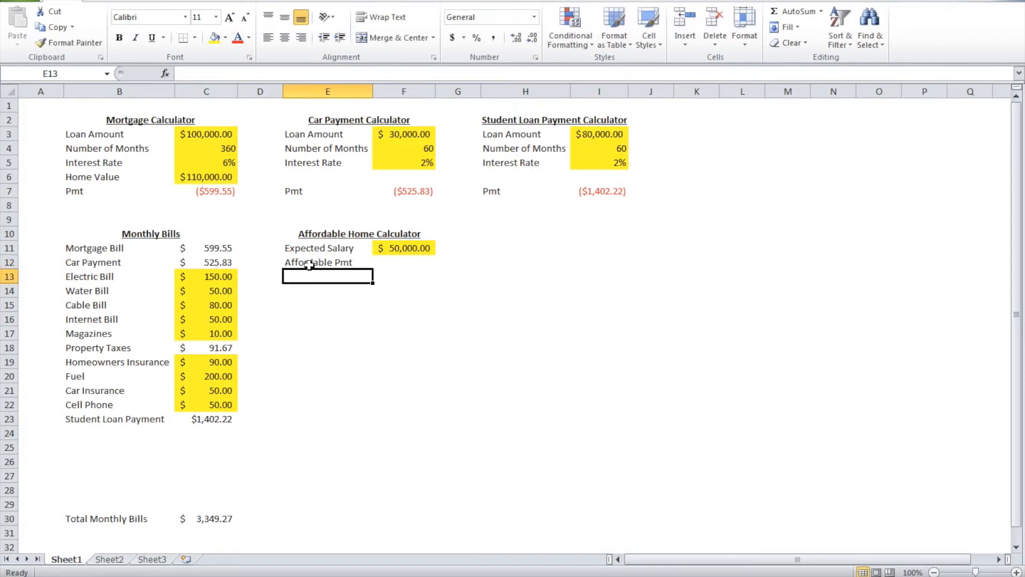
- Calculate the monthly affordable payment in F12 as 24% of the expected salary with the formula =F11*.24/12
{"action": "left_click", "coordinate": [395, 266]}
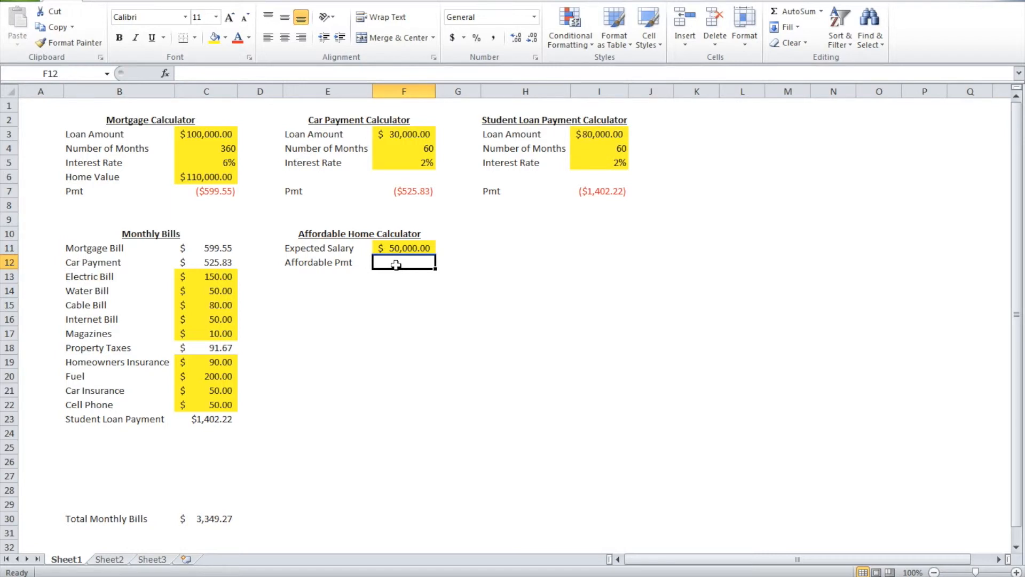
{"action": "type", "text": "="}
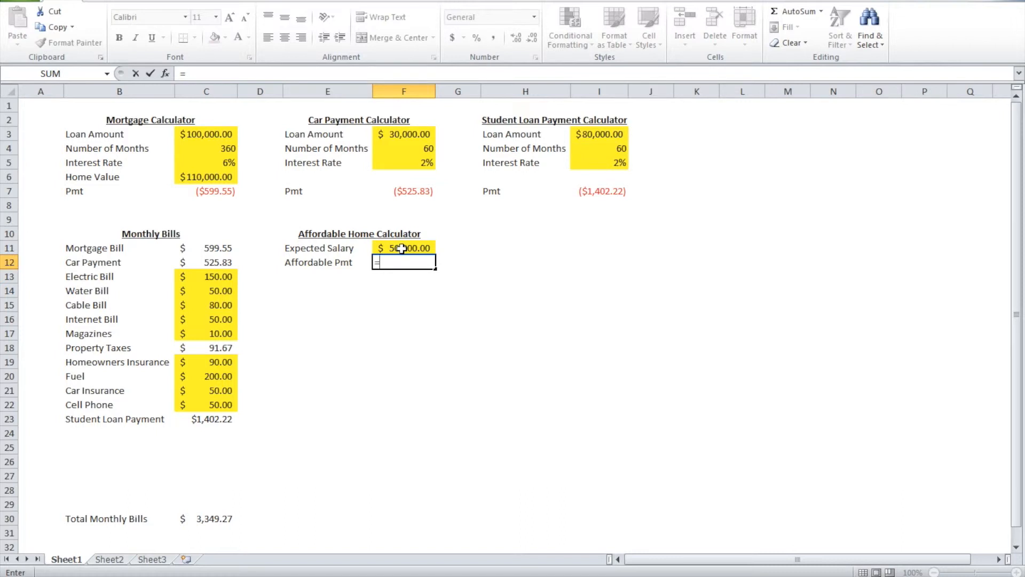
{"action": "left_click", "coordinate": [401, 248]}
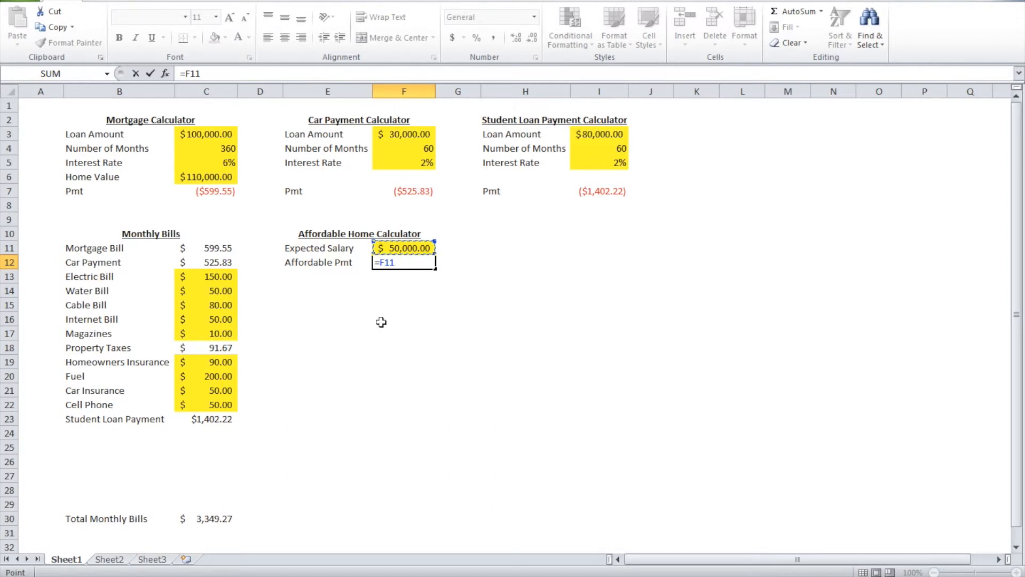
{"action": "type", "text": "*"}
{"action": "type", "text": "."}
{"action": "type", "text": "2"}
{"action": "type", "text": "4"}
{"action": "type", "text": "/"}
{"action": "type", "text": "12"}
{"action": "key", "text": "Return"}
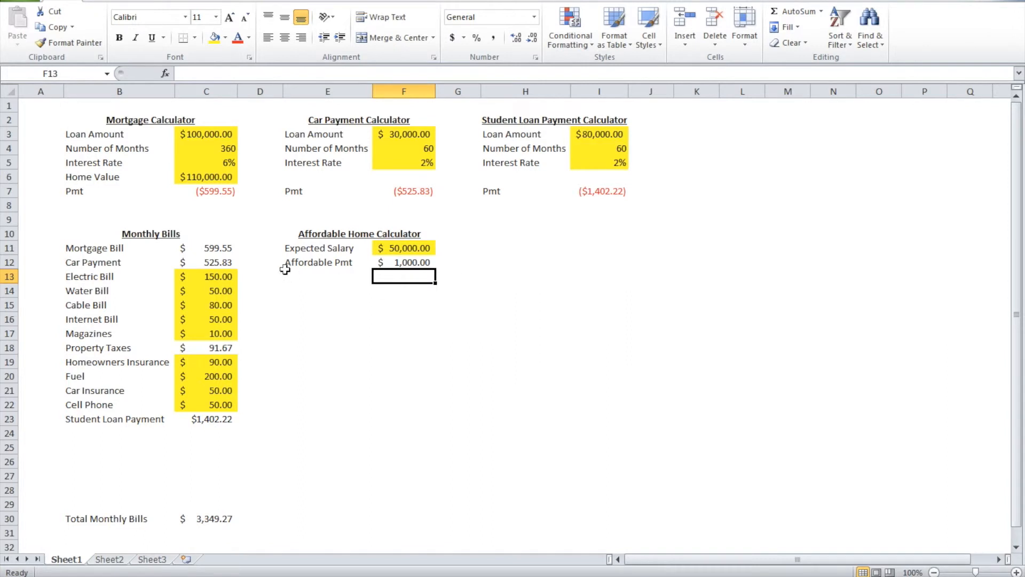
- Set the Expected Salary in F11 to 70000
{"action": "left_click", "coordinate": [401, 248]}
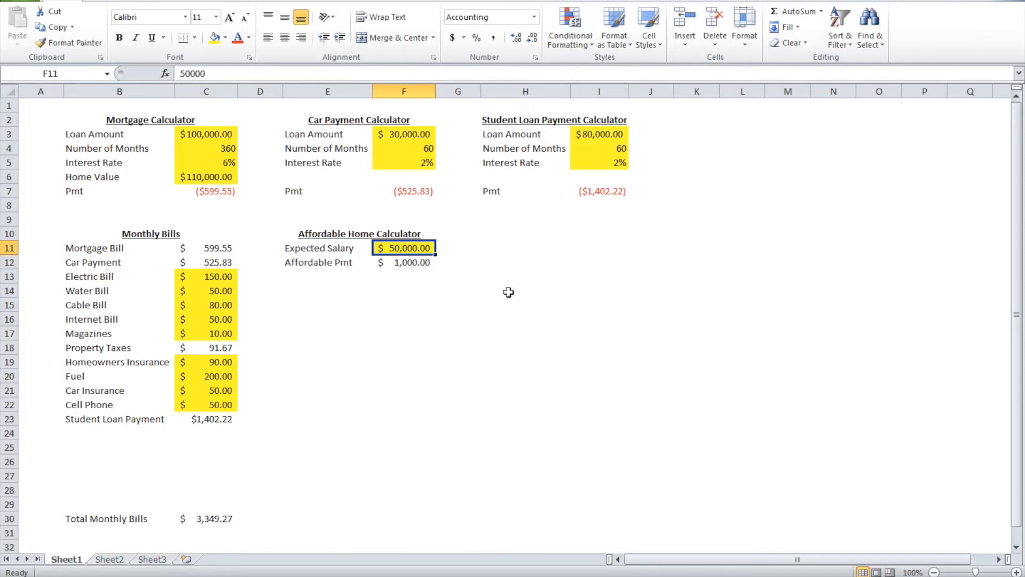
{"action": "type", "text": "7"}
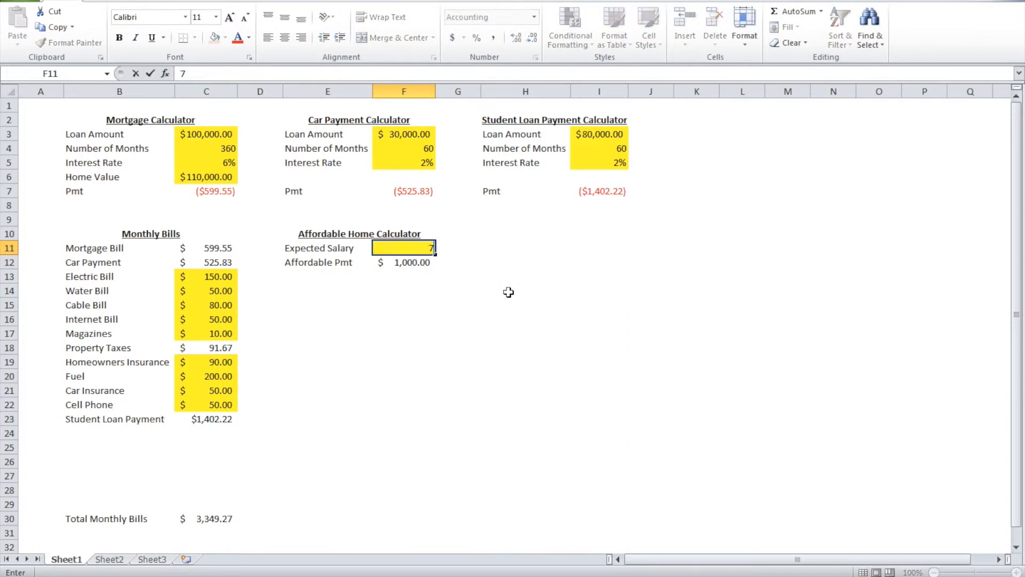
{"action": "type", "text": "0000"}
{"action": "key", "text": "Return"}
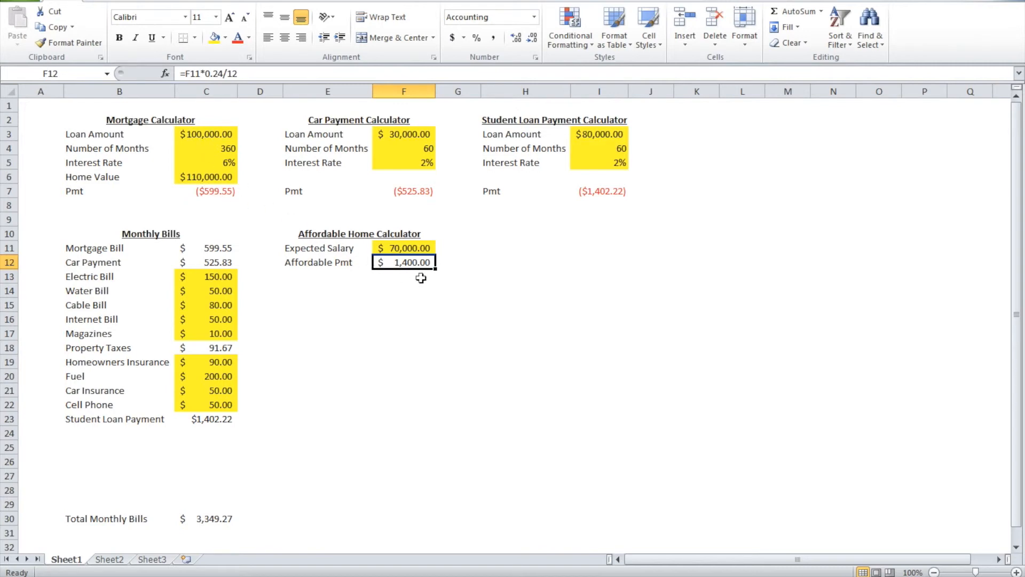
- Try a loan amount of 200000 in C3 of the Mortgage Calculator
{"action": "left_click", "coordinate": [192, 135]}
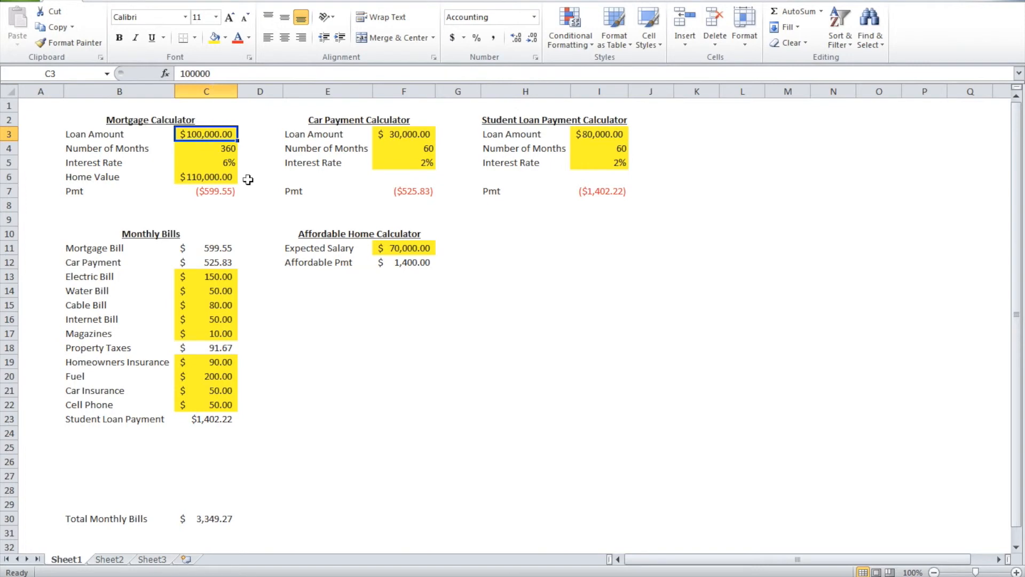
{"action": "type", "text": "2"}
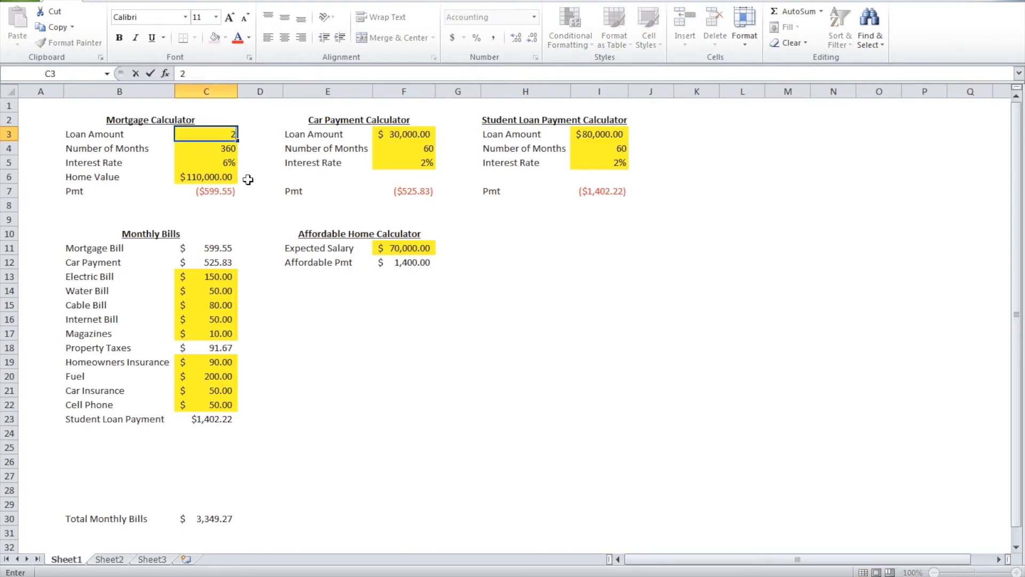
{"action": "type", "text": "00000"}
{"action": "key", "text": "Return"}
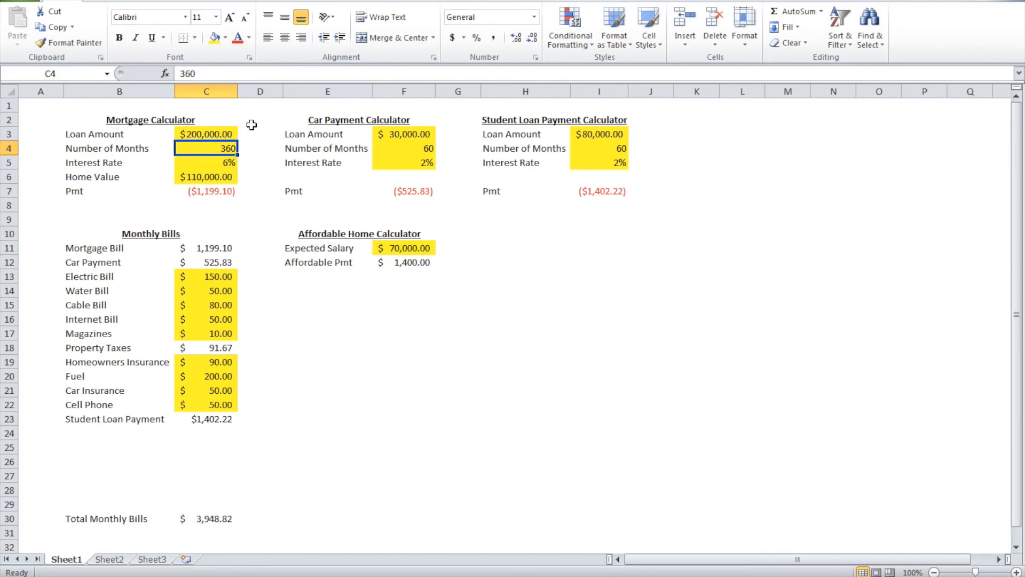
- Try a mortgage loan amount of 250000 in C3 to compare its payment with the affordable payment
{"action": "left_click", "coordinate": [225, 134]}
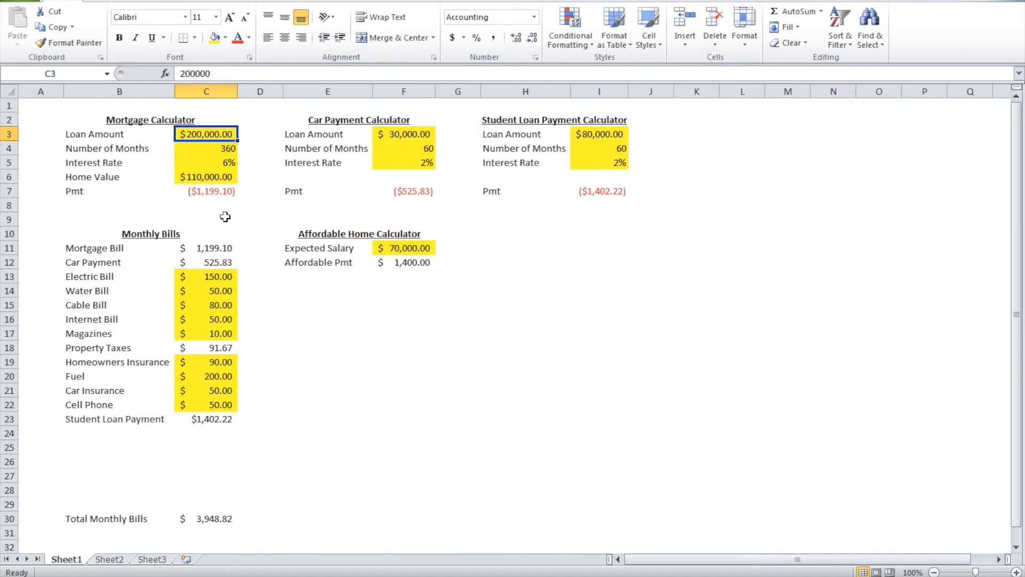
{"action": "type", "text": "250000"}
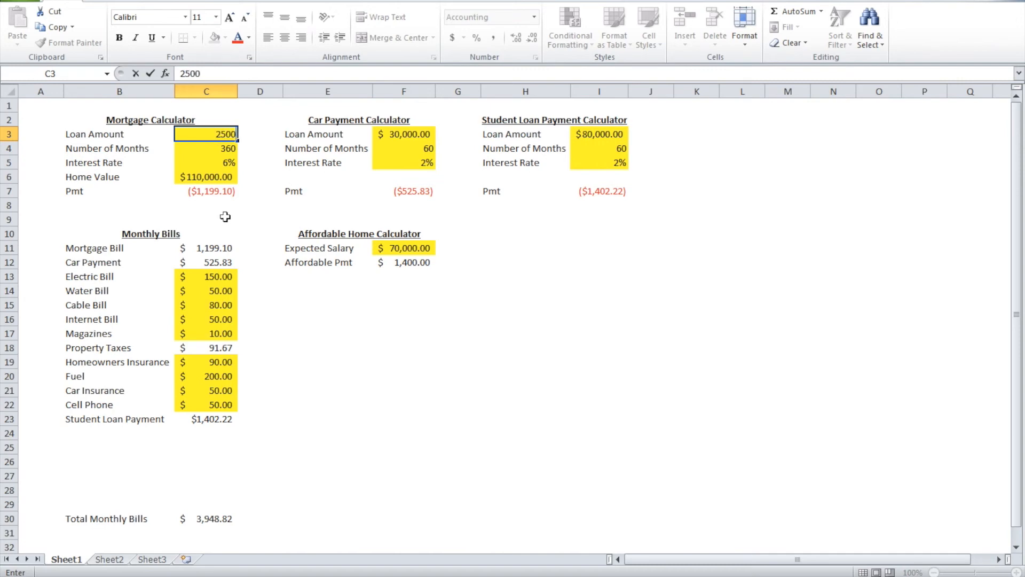
{"action": "key", "text": "Return"}
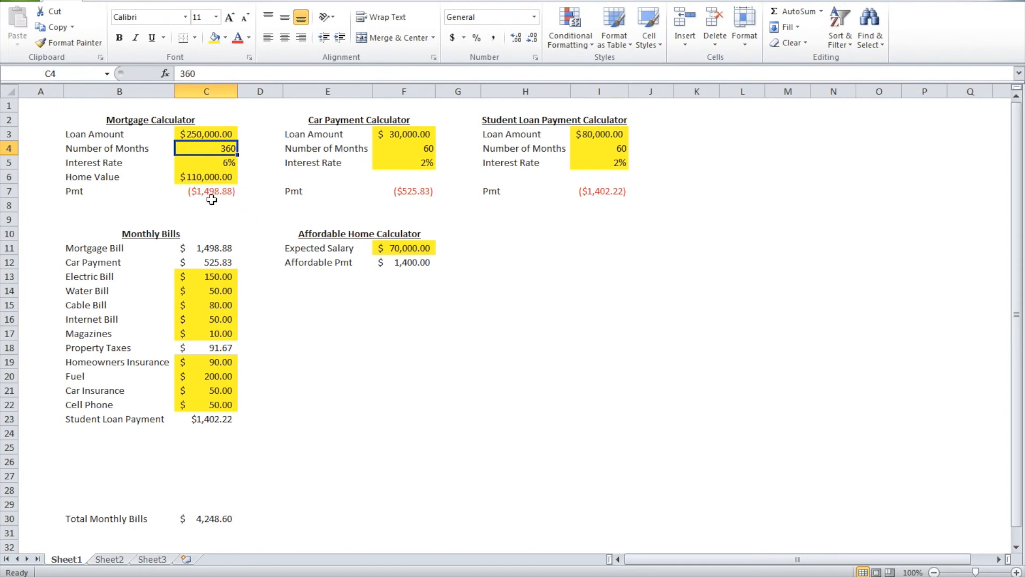
- Set the Mortgage Calculator's loan amount in C3 to 225000
{"action": "left_click", "coordinate": [213, 138]}
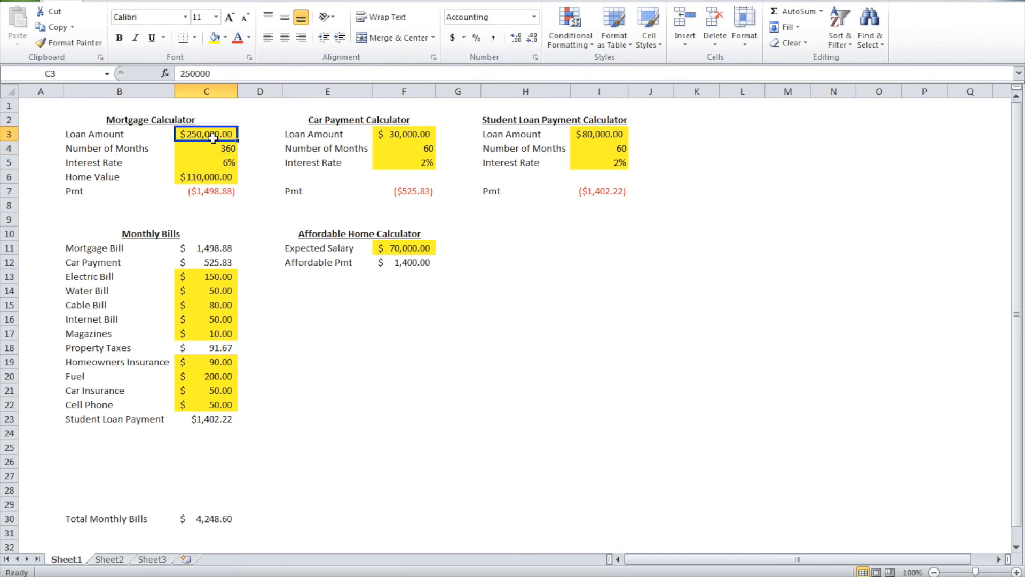
{"action": "type", "text": "225"}
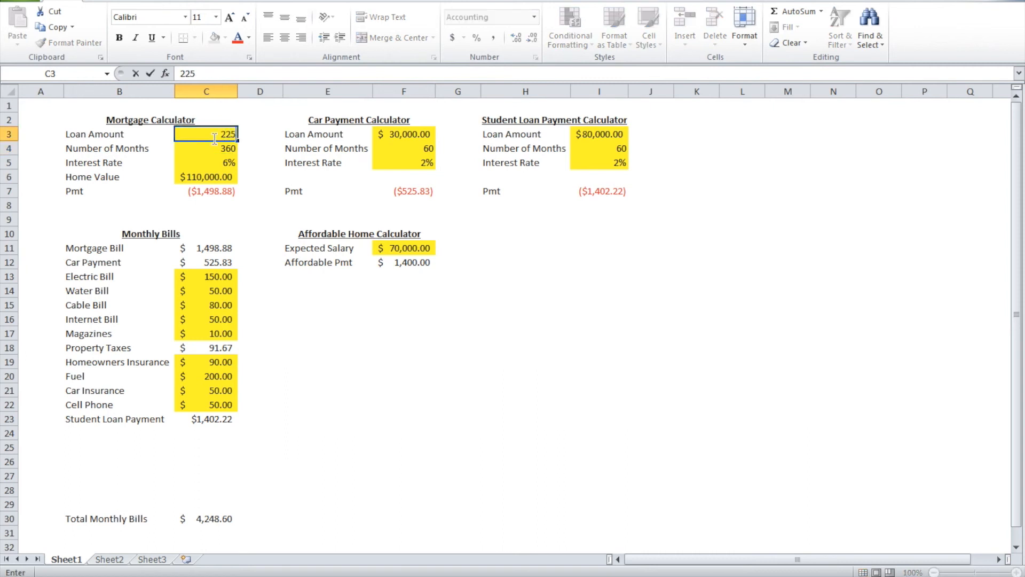
{"action": "type", "text": "000"}
{"action": "key", "text": "Return"}
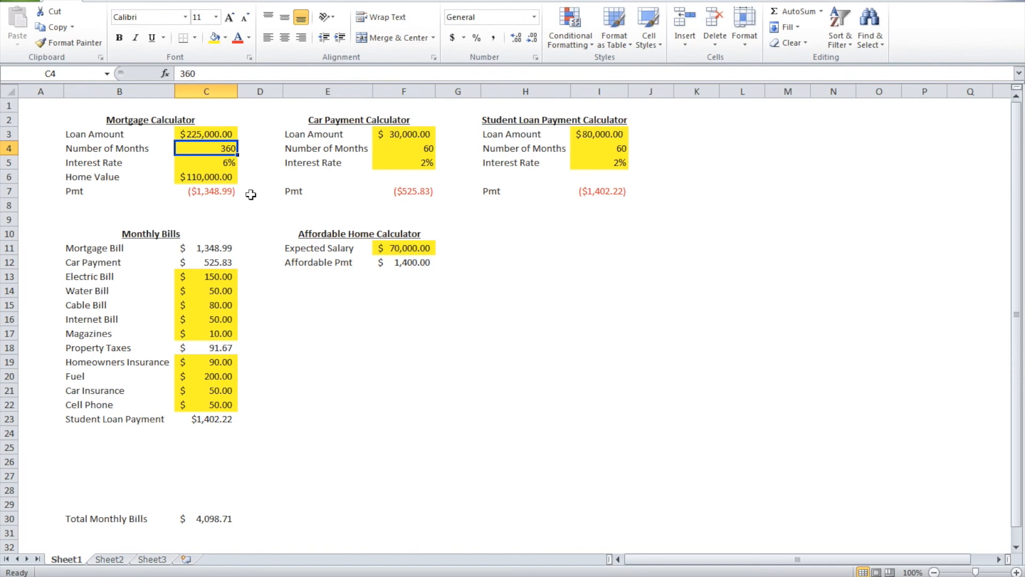
{"action": "left_click", "coordinate": [386, 437]}
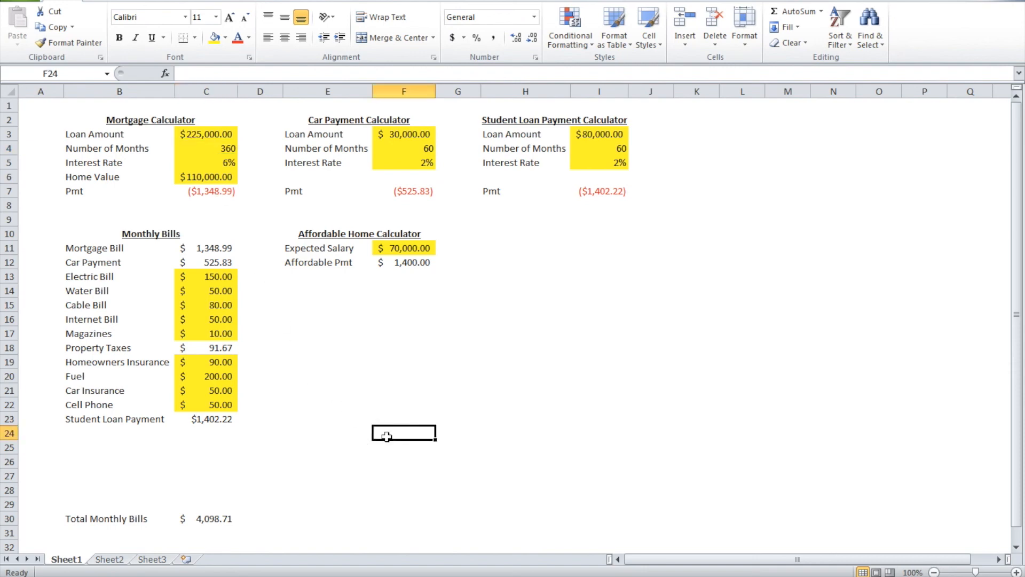